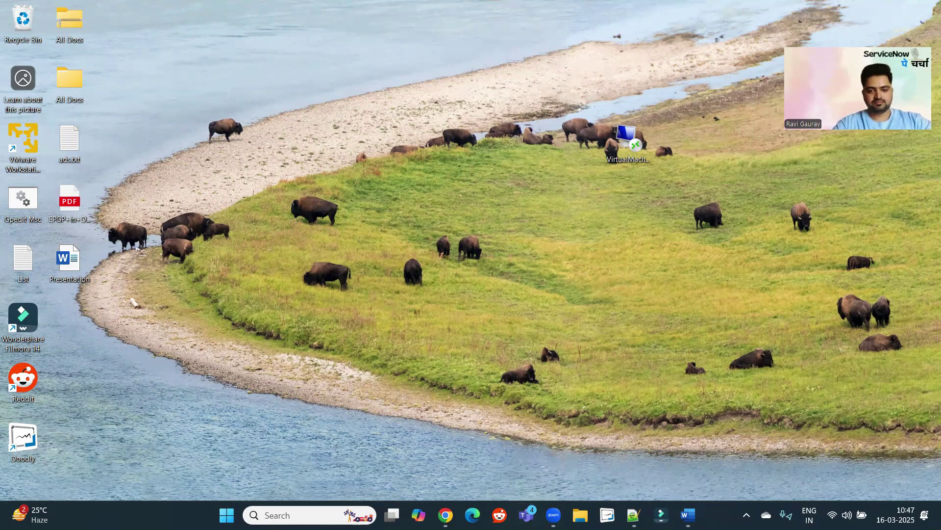
- Restore the recovered Presentation document in Word, showing the Standard vs Scripted REST comparison table
{"action": "left_click", "coordinate": [688, 515]}
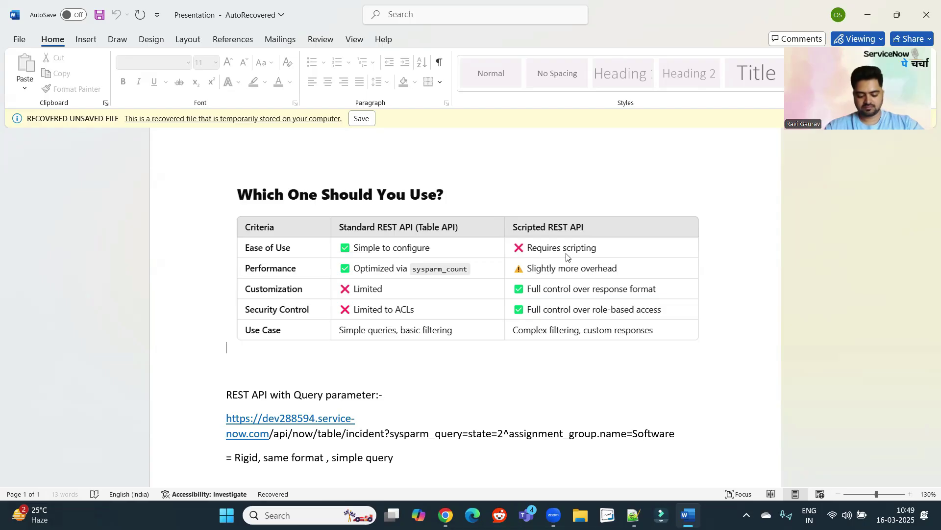
- Copy the sample incident query URL from the Word notes and switch to Postman
{"action": "scroll", "coordinate": [567, 255], "scroll_direction": "down", "scroll_amount": 3}
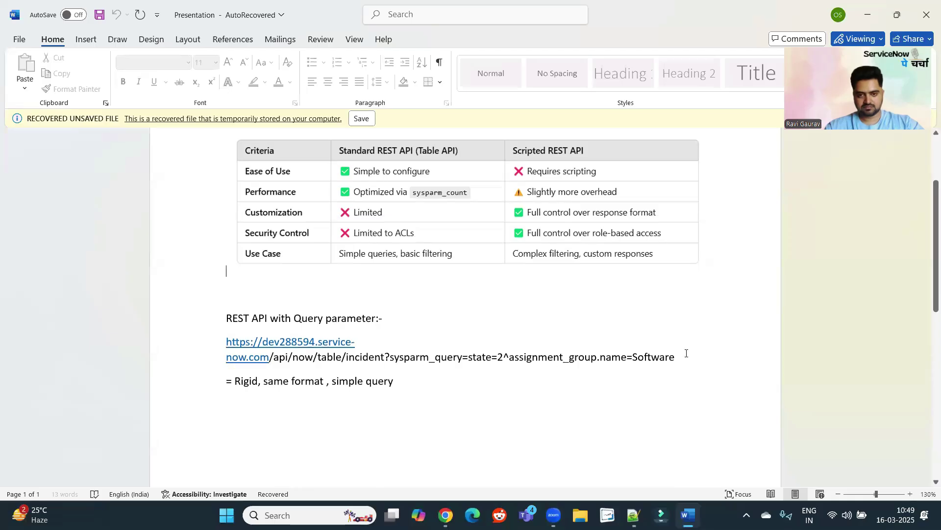
{"action": "left_click_drag", "start_coordinate": [676, 357], "coordinate": [228, 353]}
{"action": "key", "text": "ctrl+c"}
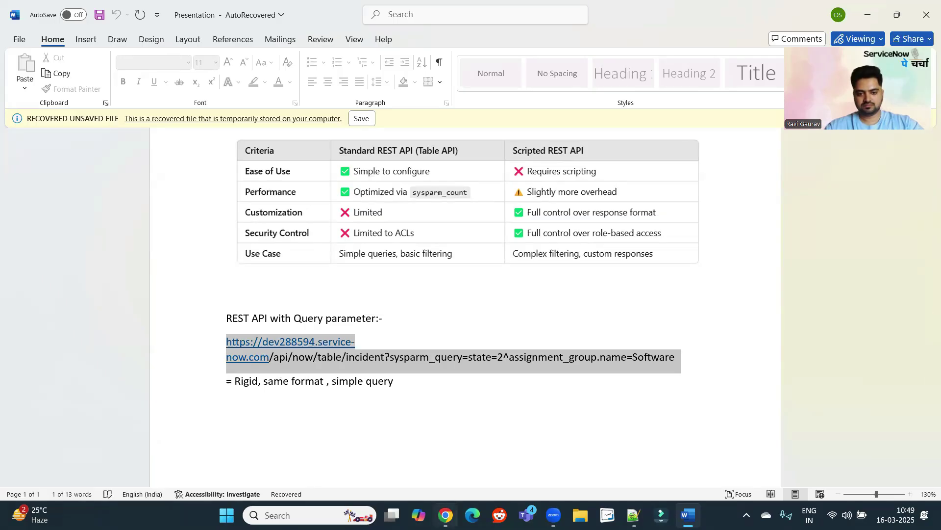
{"action": "left_click", "coordinate": [445, 514]}
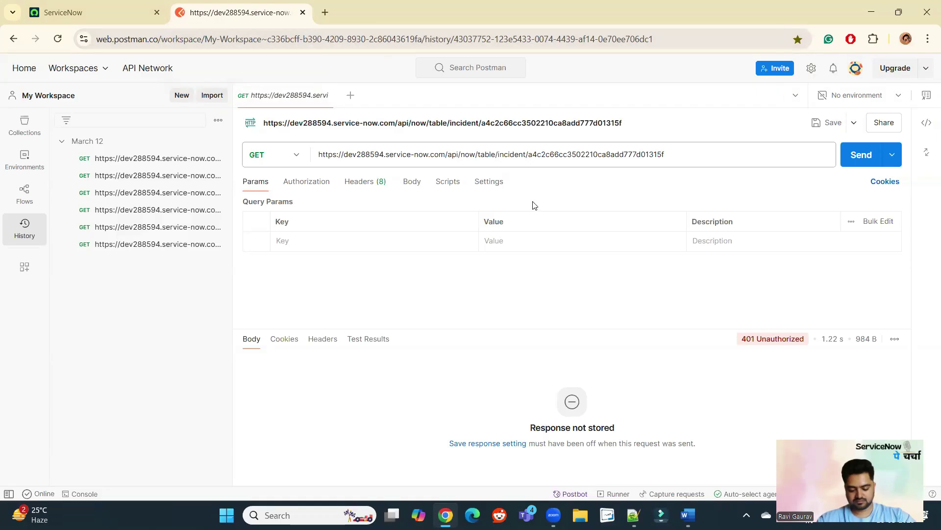
- Replace the request URL with the copied incident query URL and check its sysparm_query value
{"action": "double_click", "coordinate": [447, 151]}
{"action": "key", "text": "ctrl+a"}
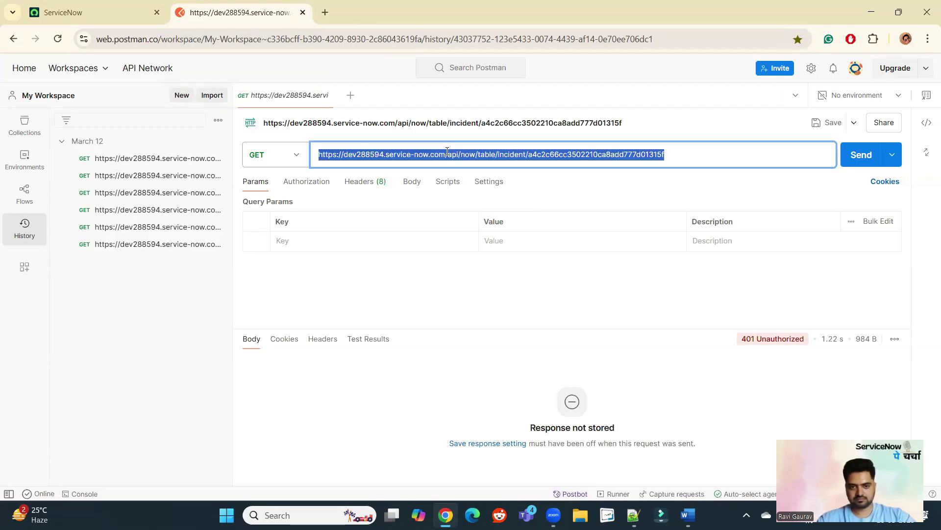
{"action": "key", "text": "ctrl+v"}
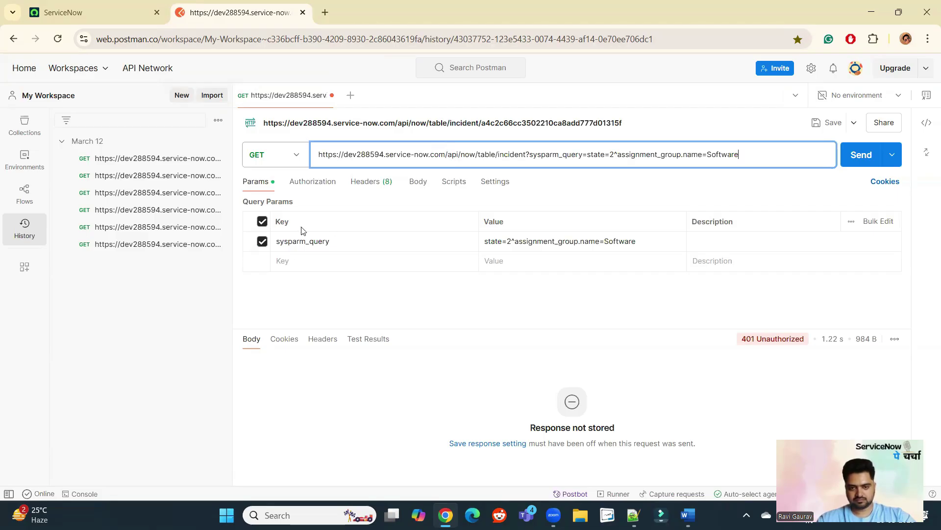
{"action": "left_click", "coordinate": [513, 245]}
{"action": "left_click", "coordinate": [624, 240]}
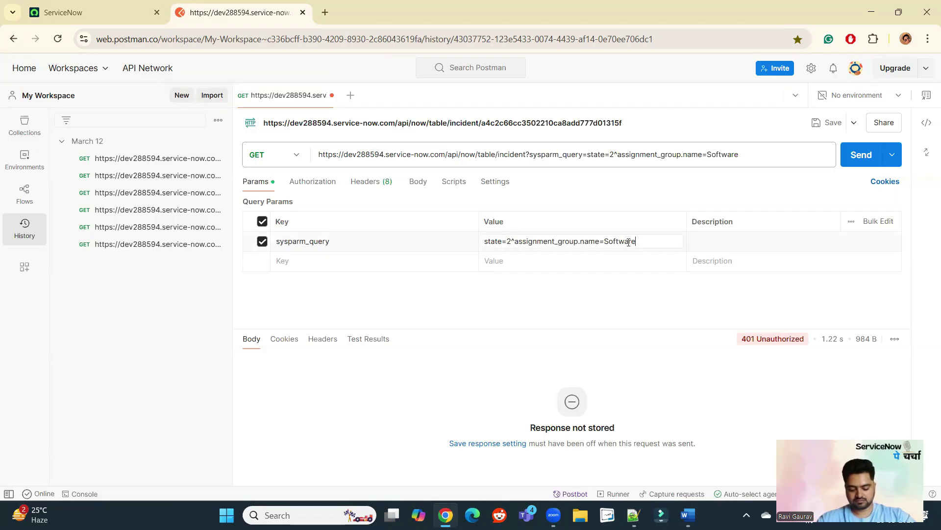
- Review the URL's parts: instance base address, api/now/table/incident path, and sysparm_query string
{"action": "left_click", "coordinate": [320, 154]}
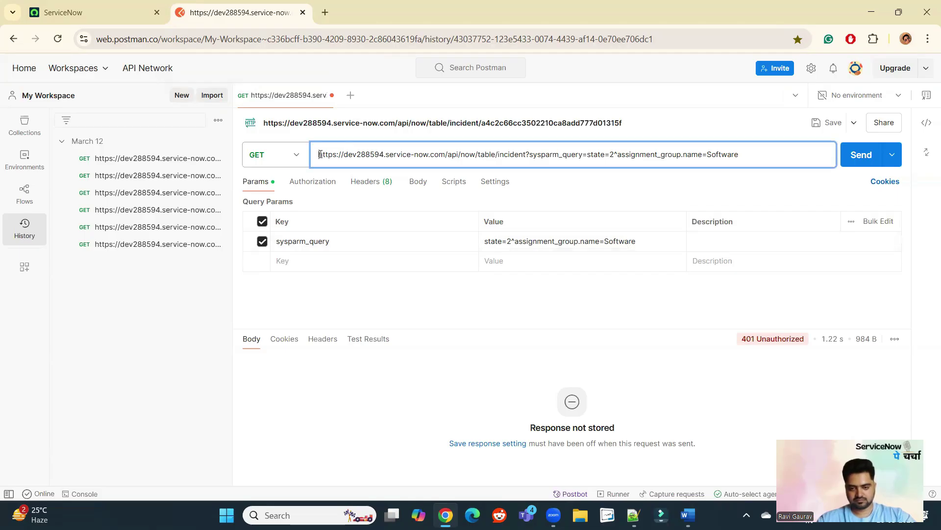
{"action": "left_click_drag", "start_coordinate": [320, 154], "coordinate": [499, 160]}
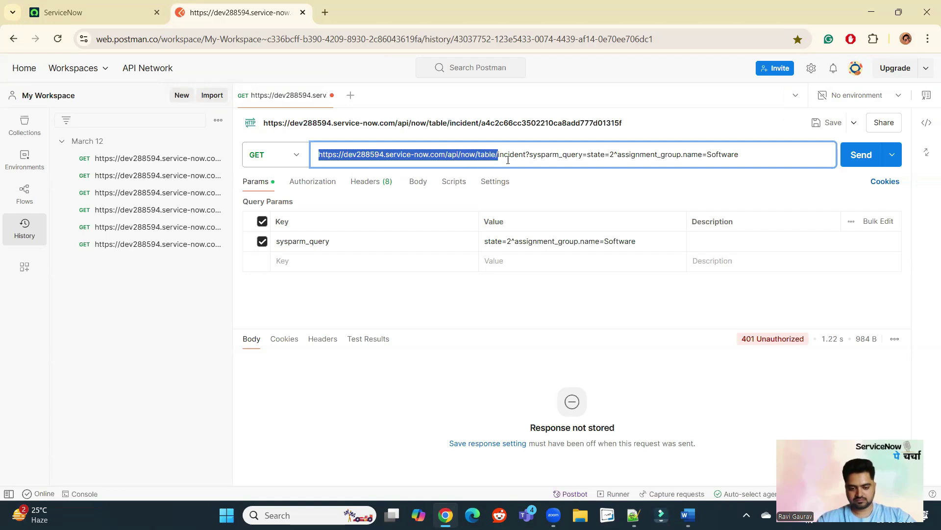
{"action": "left_click", "coordinate": [515, 154]}
{"action": "double_click", "coordinate": [515, 154]}
{"action": "double_click", "coordinate": [515, 154]}
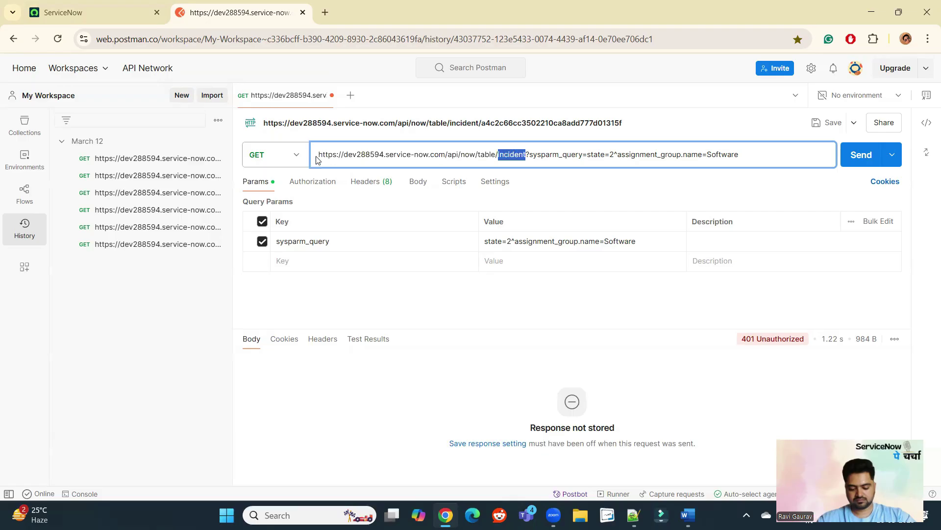
{"action": "left_click", "coordinate": [452, 155]}
{"action": "left_click_drag", "start_coordinate": [453, 155], "coordinate": [525, 155]}
{"action": "double_click", "coordinate": [515, 155]}
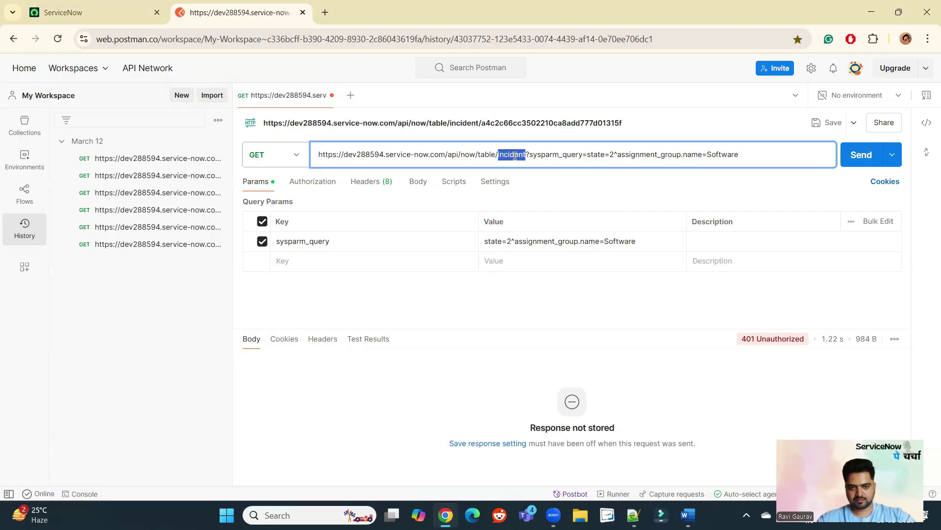
{"action": "left_click", "coordinate": [540, 155]}
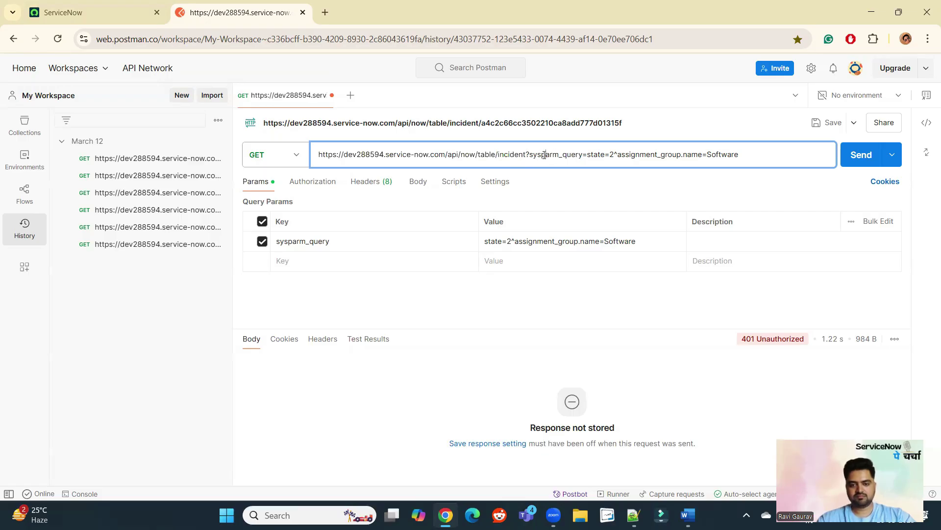
{"action": "left_click_drag", "start_coordinate": [529, 155], "coordinate": [758, 158]}
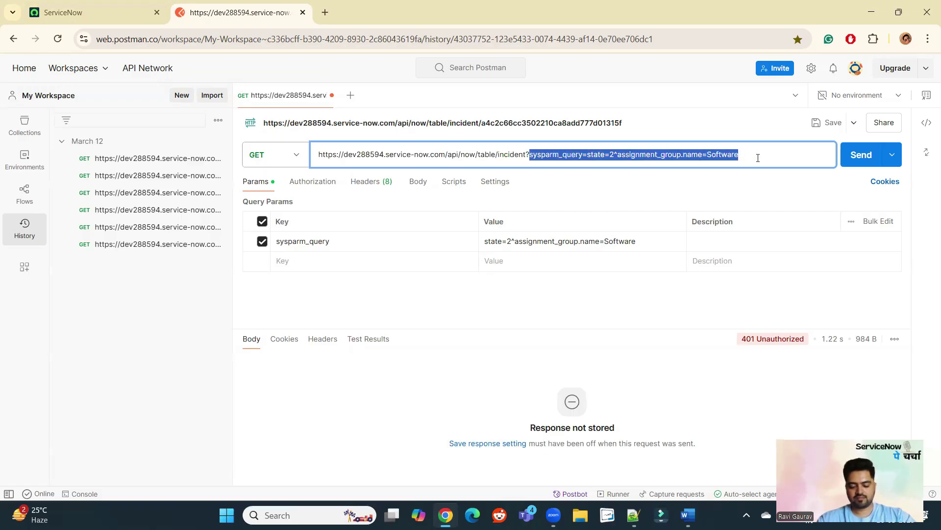
{"action": "left_click", "coordinate": [758, 158]}
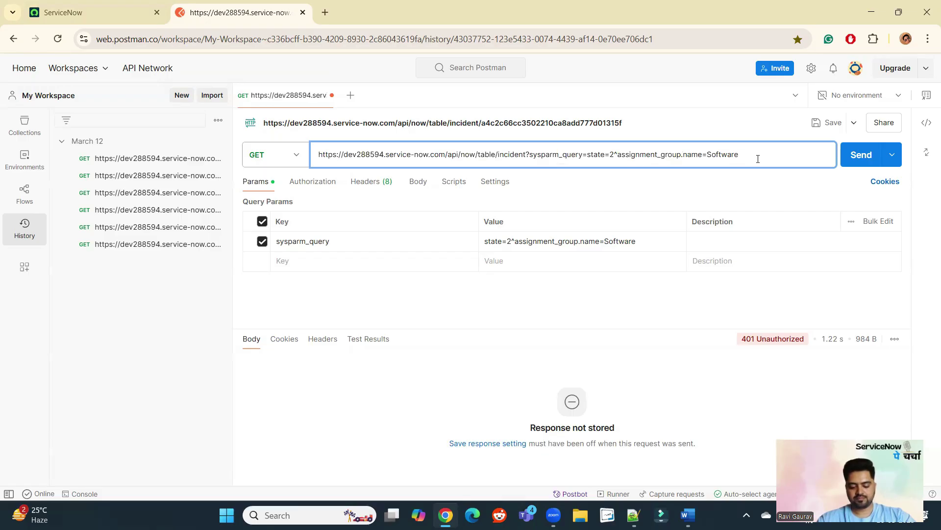
{"action": "left_click", "coordinate": [708, 100]}
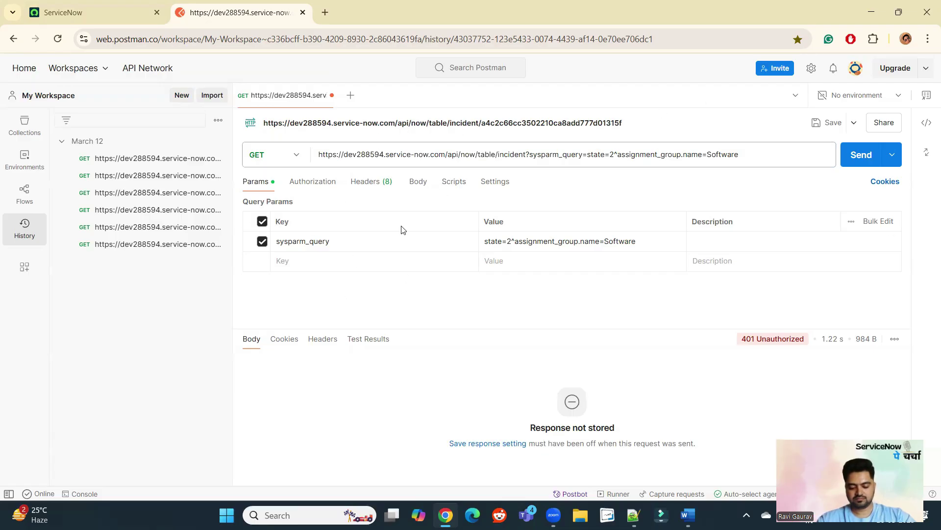
- Send the request without credentials, then set its Authorization type to Basic Auth
{"action": "left_click", "coordinate": [865, 158]}
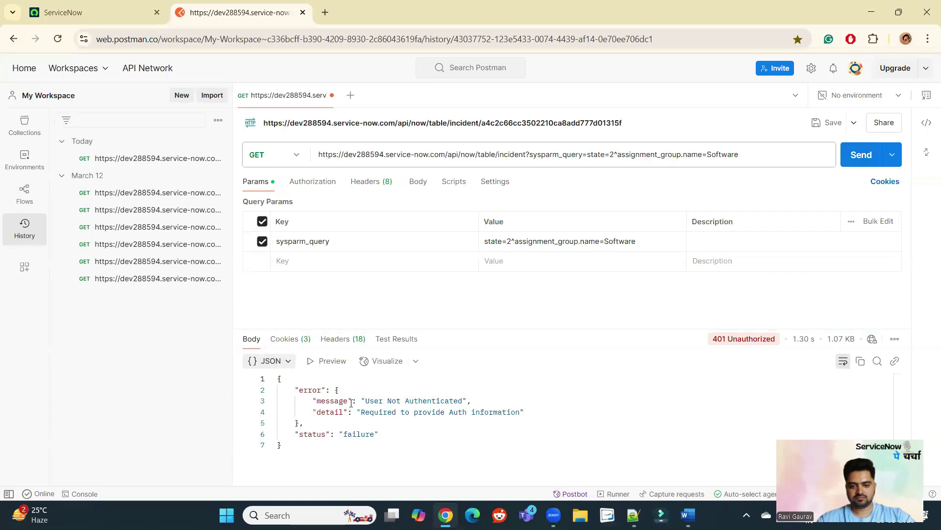
{"action": "left_click", "coordinate": [319, 186]}
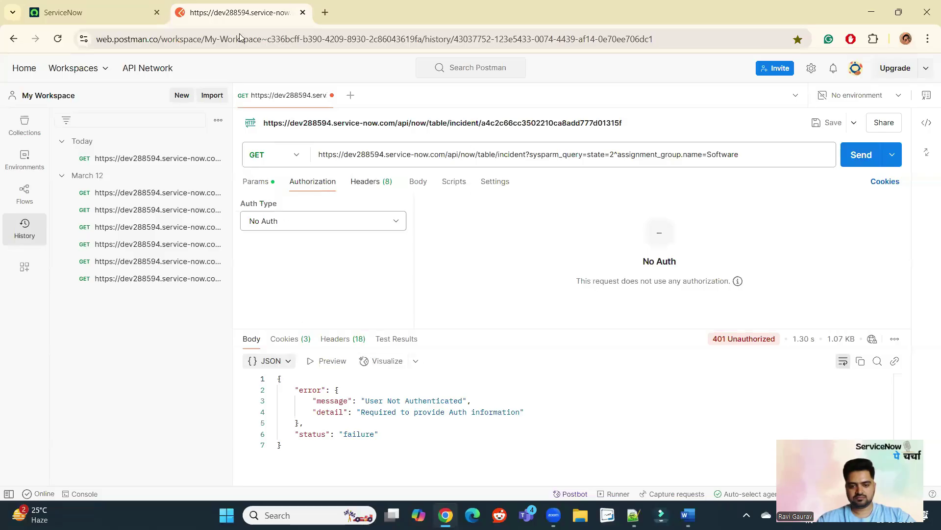
{"action": "left_click", "coordinate": [89, 20]}
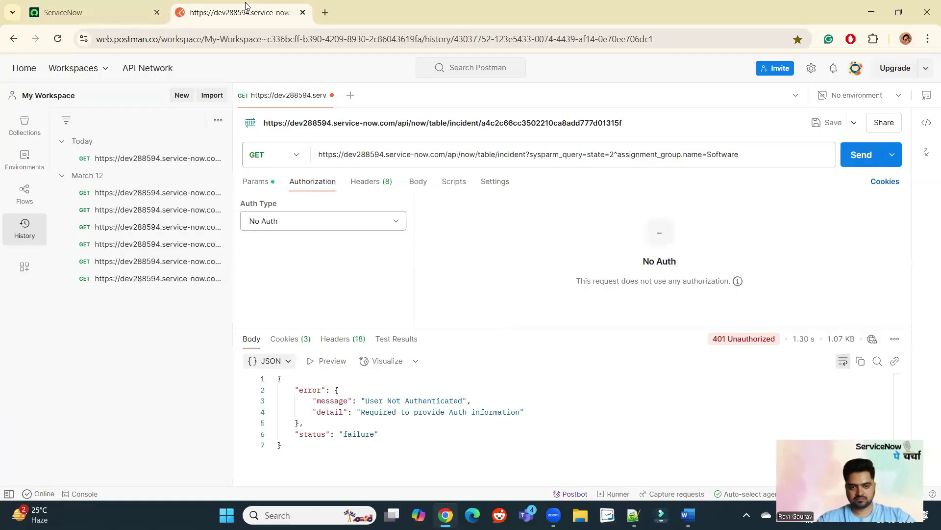
{"action": "left_click", "coordinate": [247, 11]}
{"action": "left_click", "coordinate": [381, 225]}
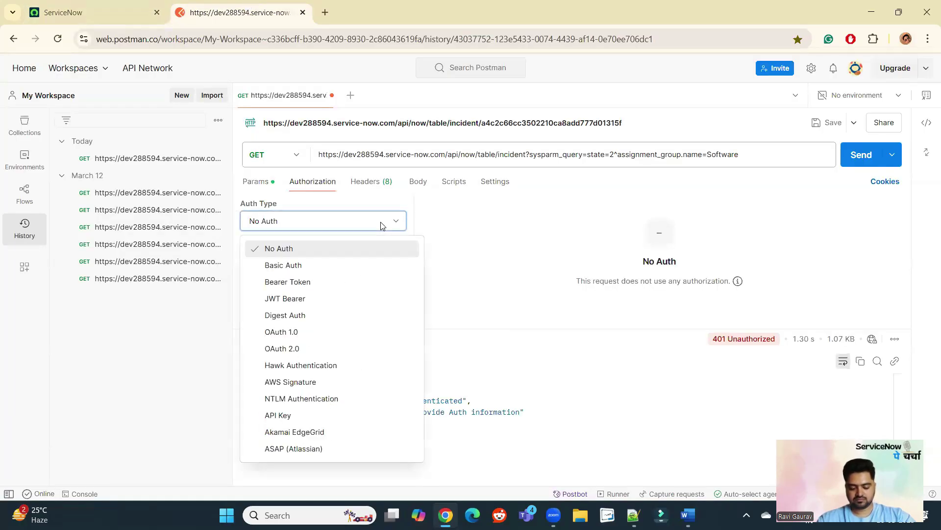
{"action": "left_click", "coordinate": [319, 264]}
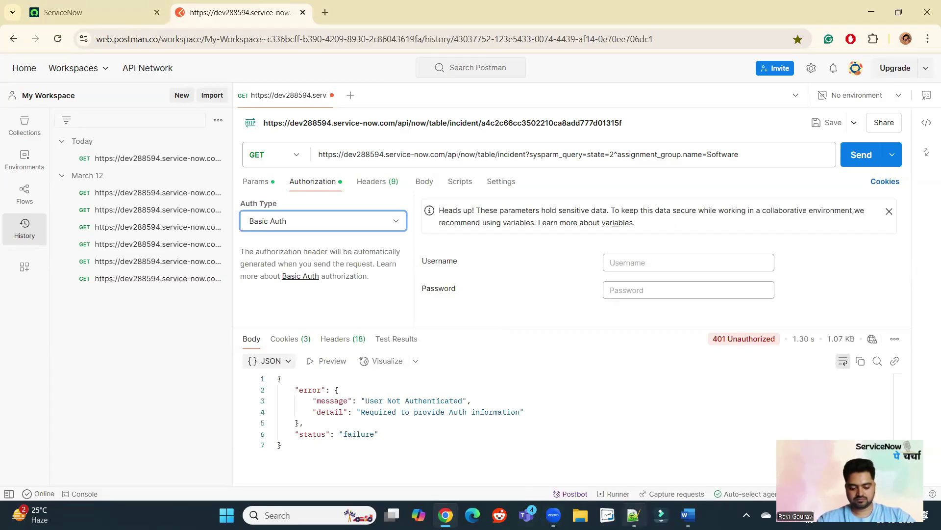
- Paste the username and password from the Notepad++ notes and resend, getting 200 OK
{"action": "left_click", "coordinate": [634, 514]}
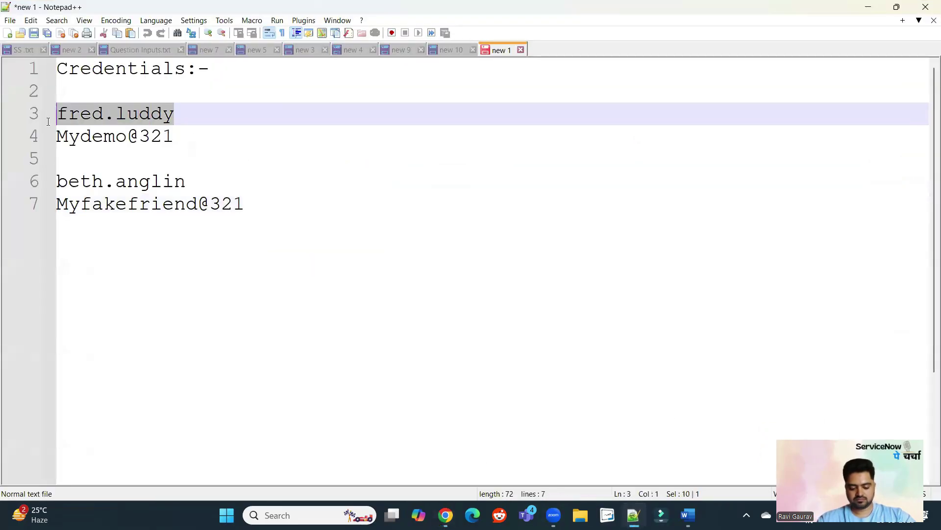
{"action": "key", "text": "alt+Tab"}
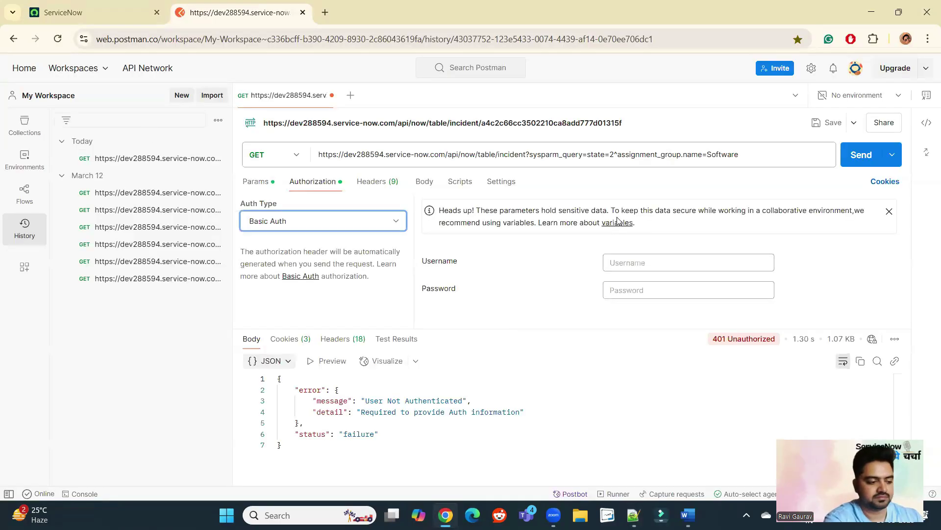
{"action": "left_click", "coordinate": [650, 263]}
{"action": "type", "text": "fred.luddy"}
{"action": "key", "text": "alt+Tab"}
{"action": "left_click_drag", "start_coordinate": [171, 136], "coordinate": [63, 141]}
{"action": "key", "text": "ctrl+c"}
{"action": "key", "text": "alt+Tab"}
{"action": "left_click", "coordinate": [633, 289]}
{"action": "key", "text": "ctrl+v"}
{"action": "left_click", "coordinate": [862, 155]}
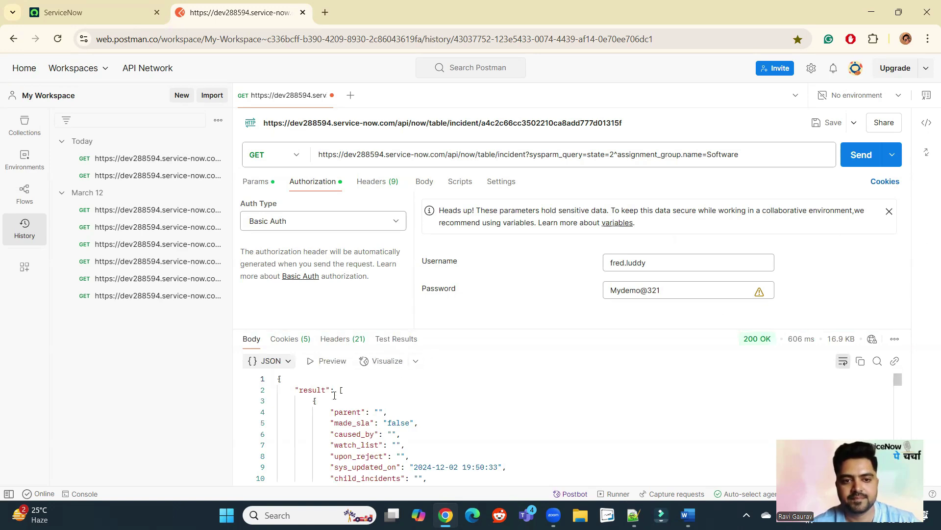
{"action": "scroll", "coordinate": [380, 397], "scroll_direction": "down", "scroll_amount": 2}
{"action": "scroll", "coordinate": [380, 402], "scroll_direction": "down", "scroll_amount": 2}
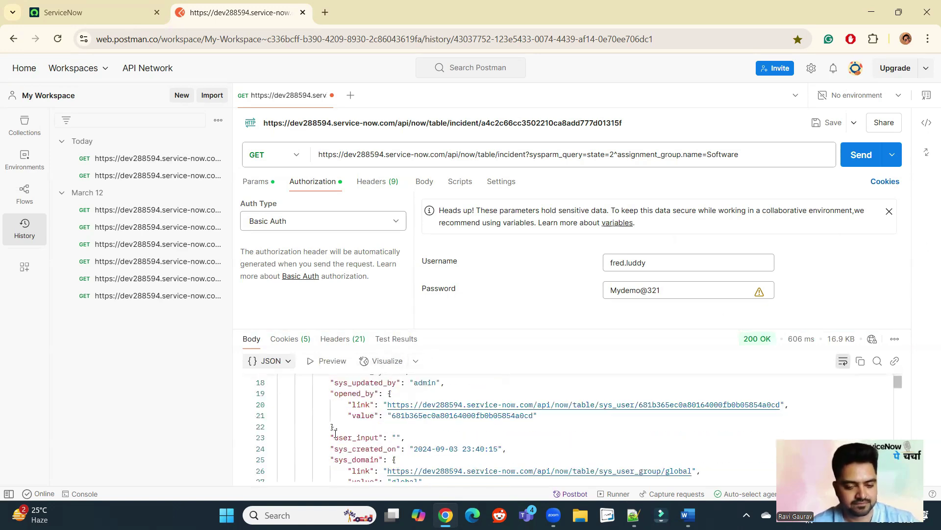
{"action": "scroll", "coordinate": [313, 445], "scroll_direction": "down", "scroll_amount": 8}
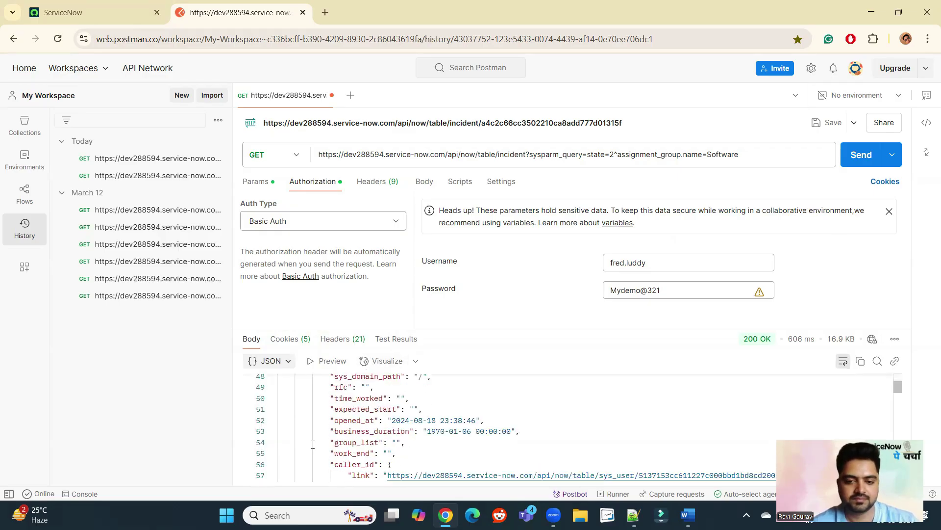
{"action": "scroll", "coordinate": [313, 444], "scroll_direction": "down", "scroll_amount": 9}
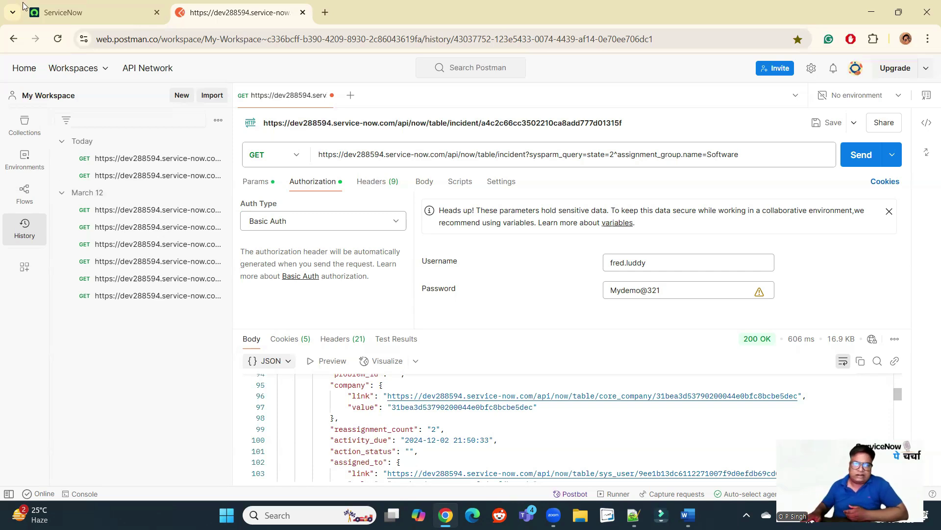
- Filter the navigator for 'scripte', open Scripted REST APIs, and open the Demo Incident API
{"action": "left_click", "coordinate": [78, 9]}
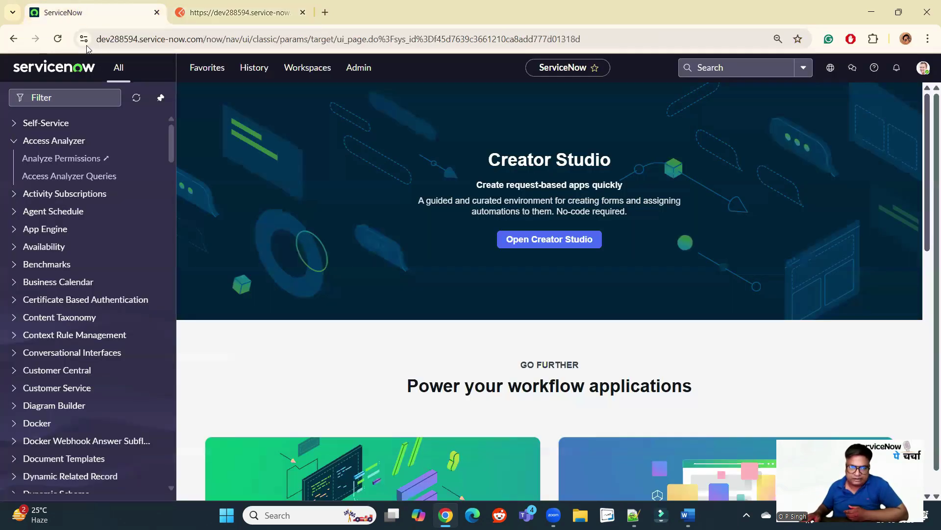
{"action": "left_click", "coordinate": [80, 92]}
{"action": "type", "text": "scripte"}
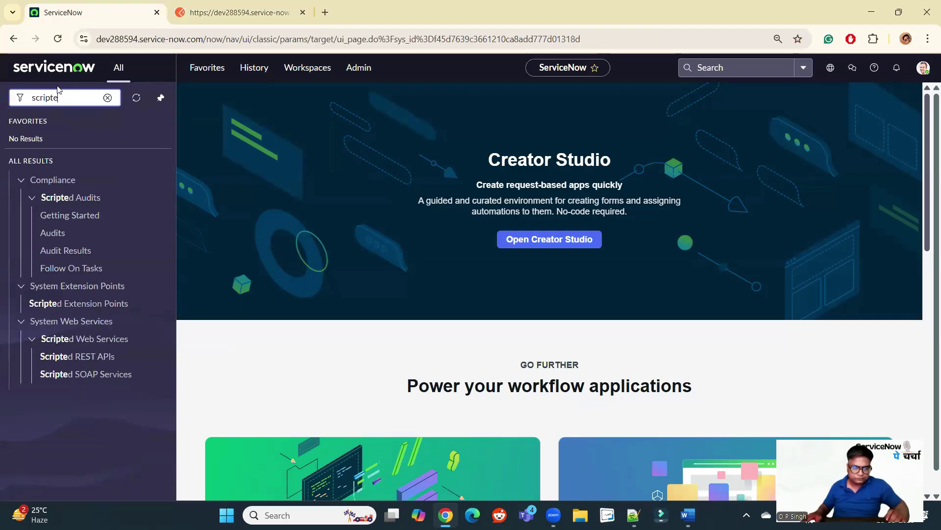
{"action": "left_click", "coordinate": [60, 359], "text": "ctrl"}
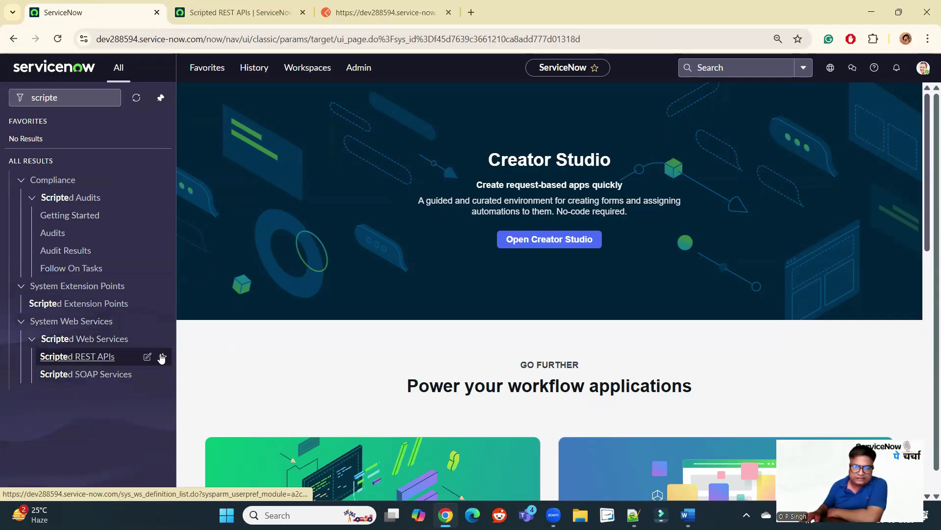
{"action": "left_click", "coordinate": [236, 14]}
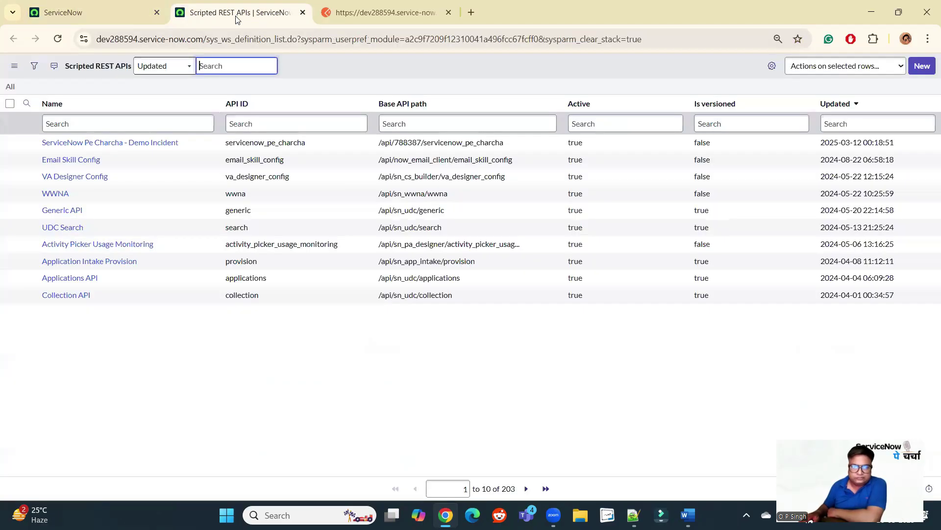
{"action": "middle_click", "coordinate": [83, 144]}
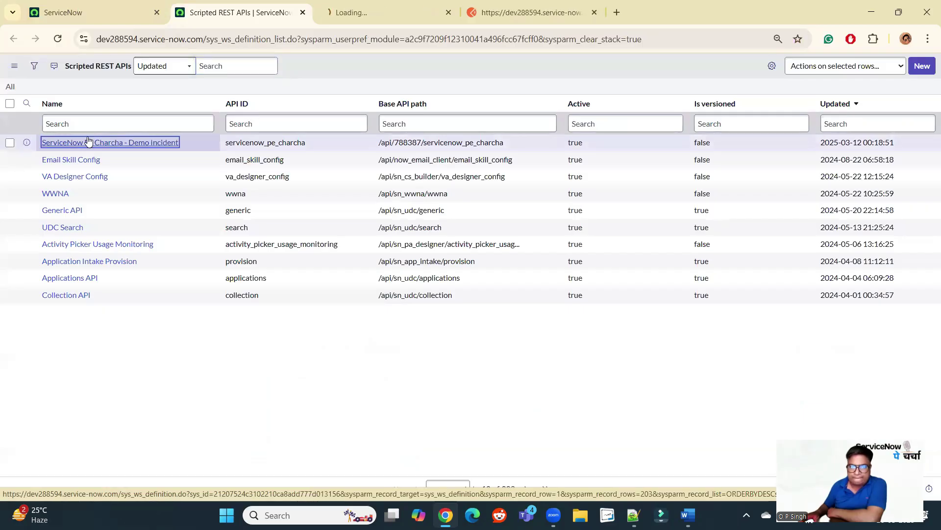
- Review the API ID servicenow_pe_charcha, its base path and settings, then open the Get Assigned To Incident Count resource
{"action": "left_click", "coordinate": [351, 11]}
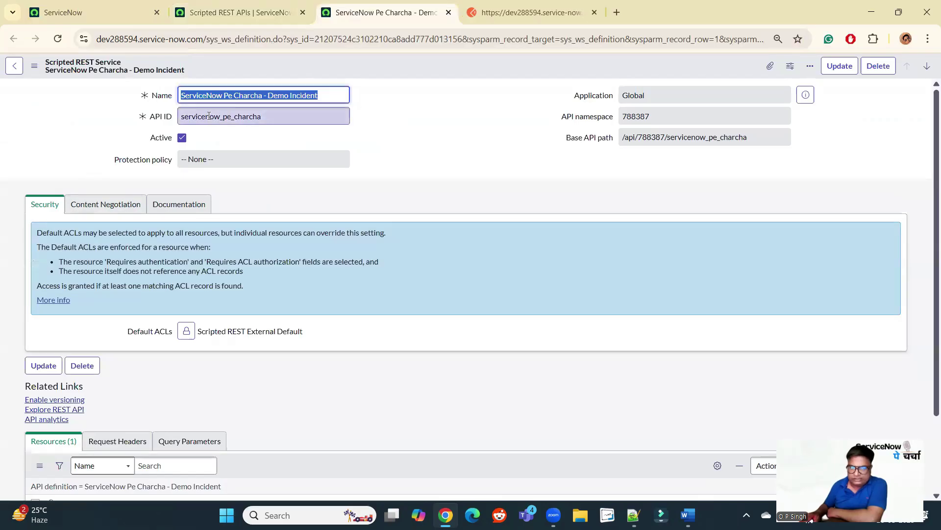
{"action": "double_click", "coordinate": [234, 116]}
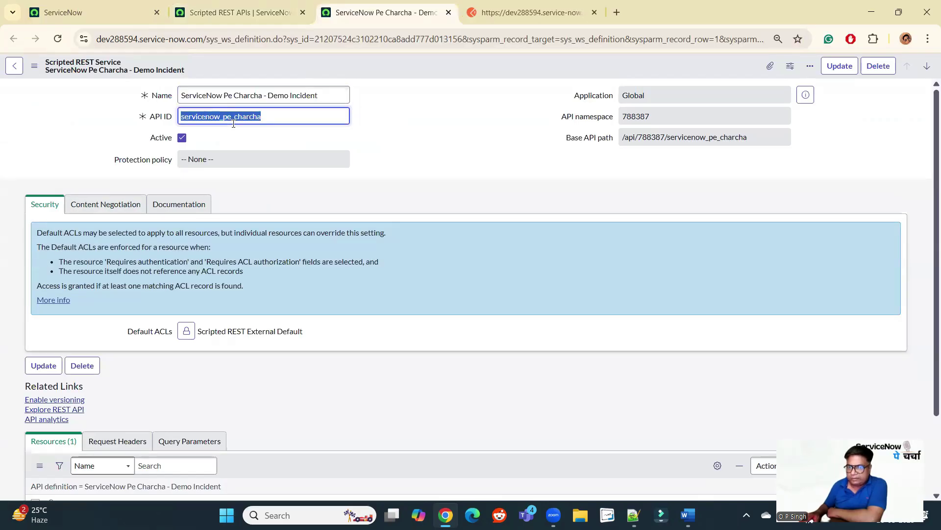
{"action": "left_click", "coordinate": [464, 156]}
{"action": "double_click", "coordinate": [756, 137]}
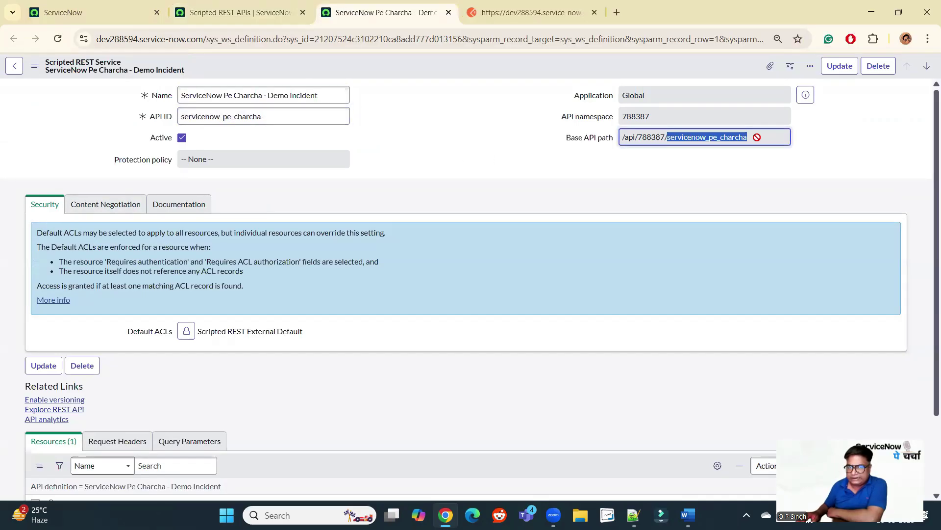
{"action": "left_click", "coordinate": [527, 194]}
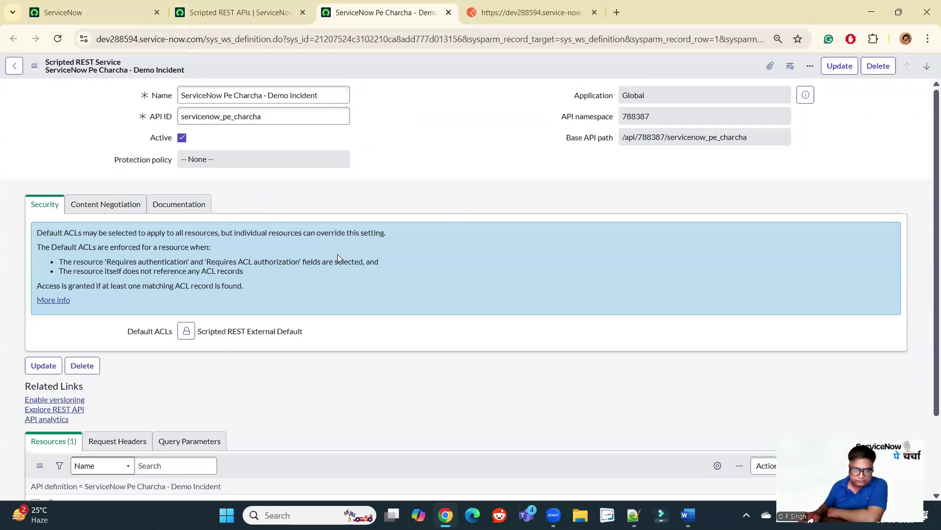
{"action": "scroll", "coordinate": [337, 254], "scroll_direction": "down", "scroll_amount": 2}
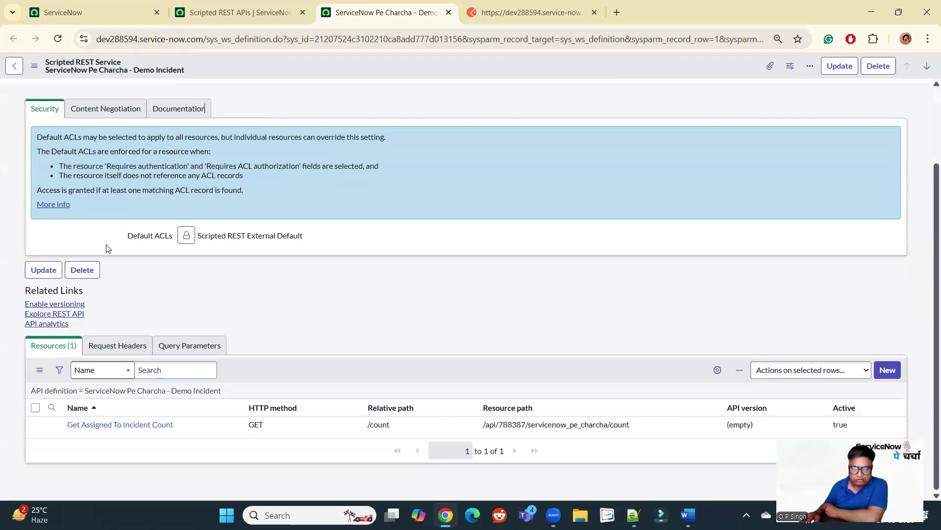
{"action": "left_click", "coordinate": [109, 112]}
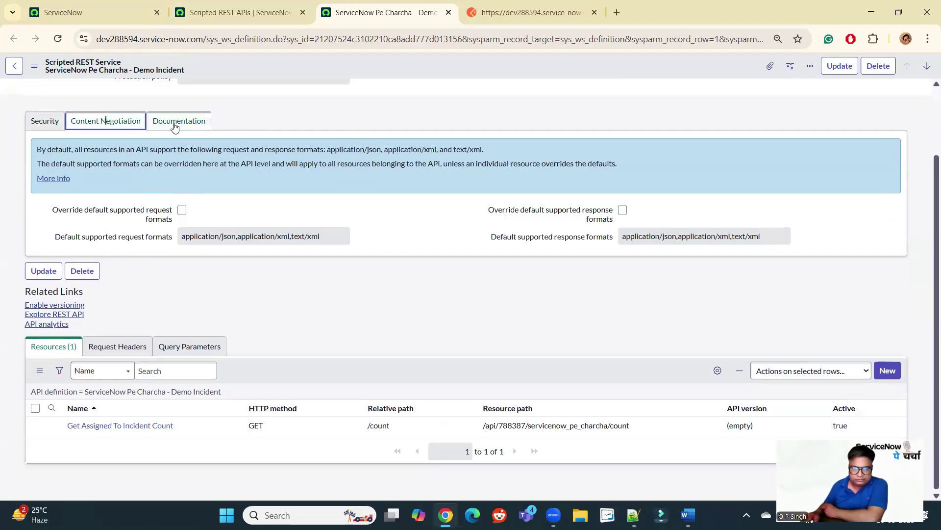
{"action": "left_click", "coordinate": [175, 122]}
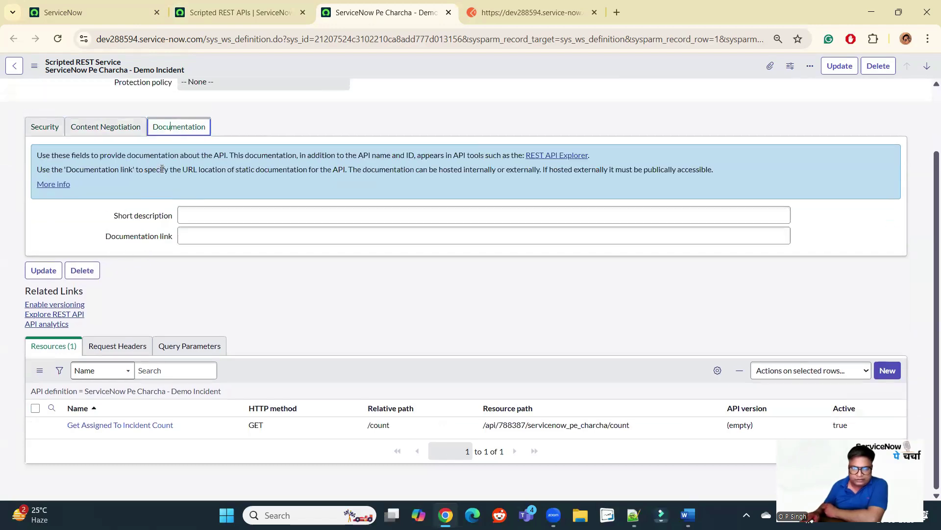
{"action": "left_click", "coordinate": [99, 135]}
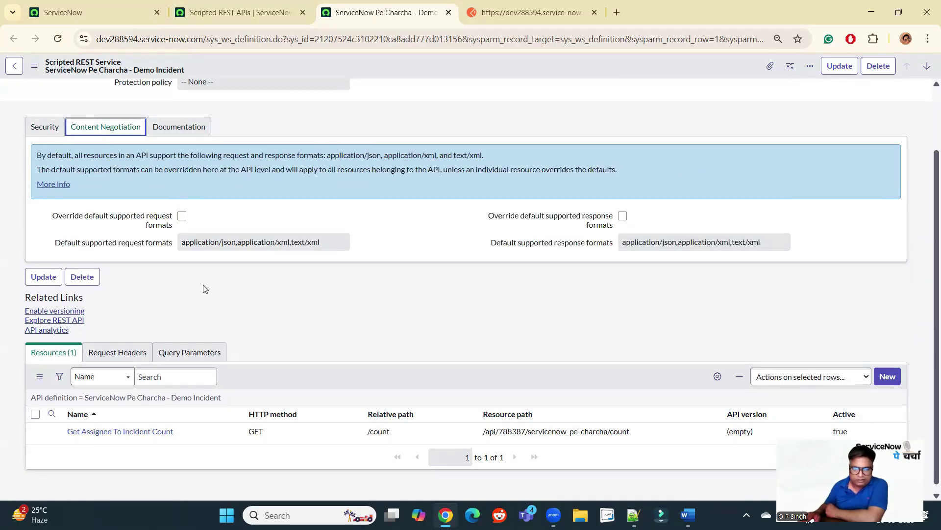
{"action": "scroll", "coordinate": [212, 300], "scroll_direction": "down", "scroll_amount": 1}
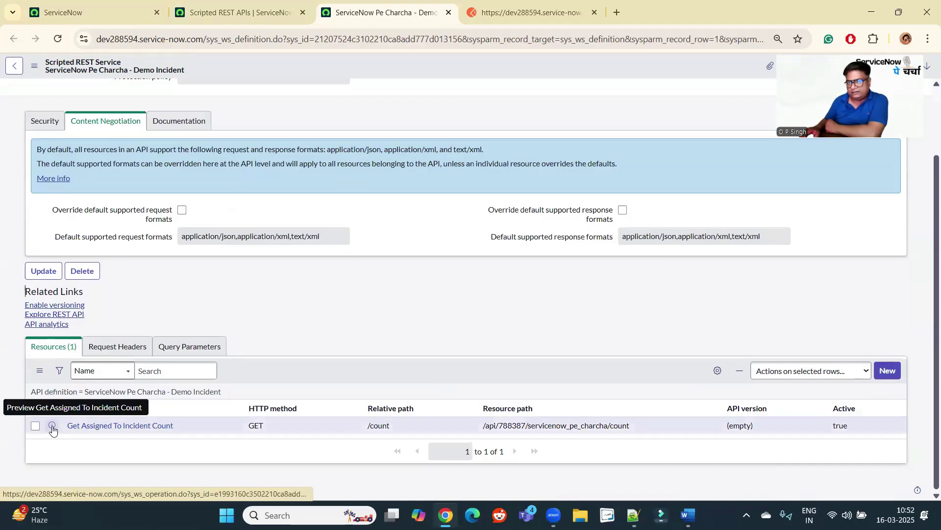
{"action": "middle_click", "coordinate": [53, 430]}
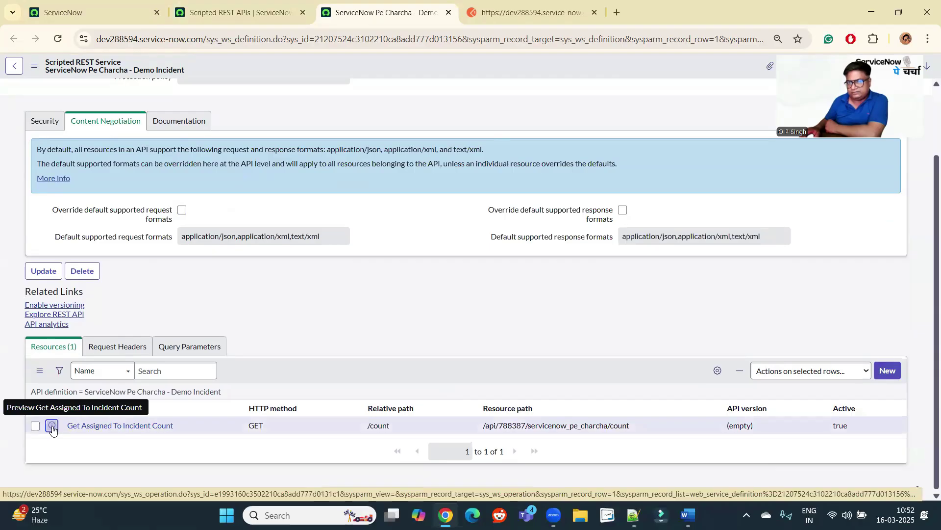
- Inspect the resource's name, /count relative path and full resource path
{"action": "left_click", "coordinate": [522, 10]}
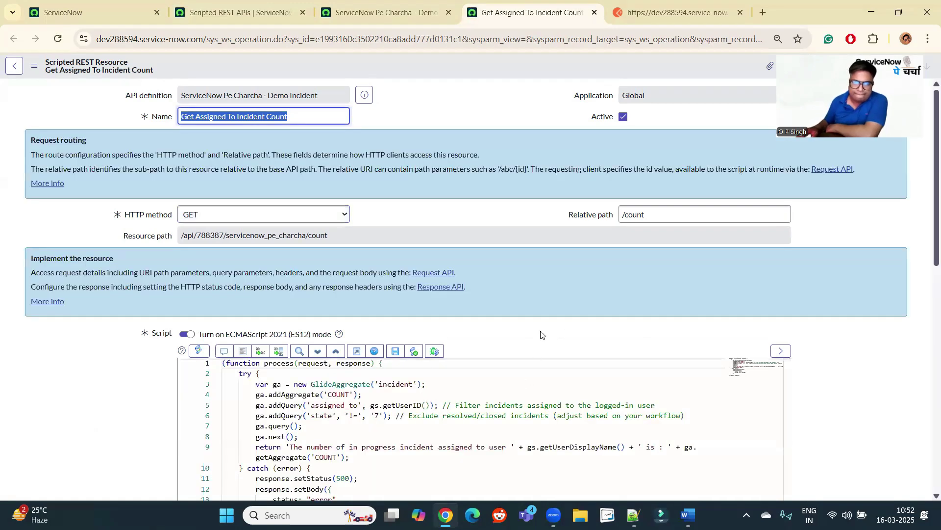
{"action": "left_click", "coordinate": [419, 107]}
{"action": "left_click", "coordinate": [197, 117]}
{"action": "double_click", "coordinate": [196, 116]}
{"action": "triple_click", "coordinate": [196, 116]}
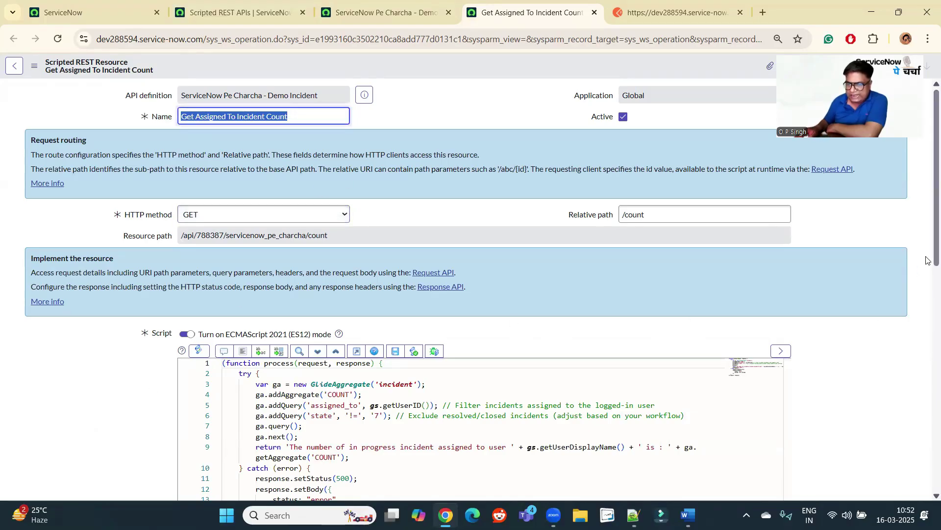
{"action": "scroll", "coordinate": [927, 293], "scroll_direction": "down", "scroll_amount": 2}
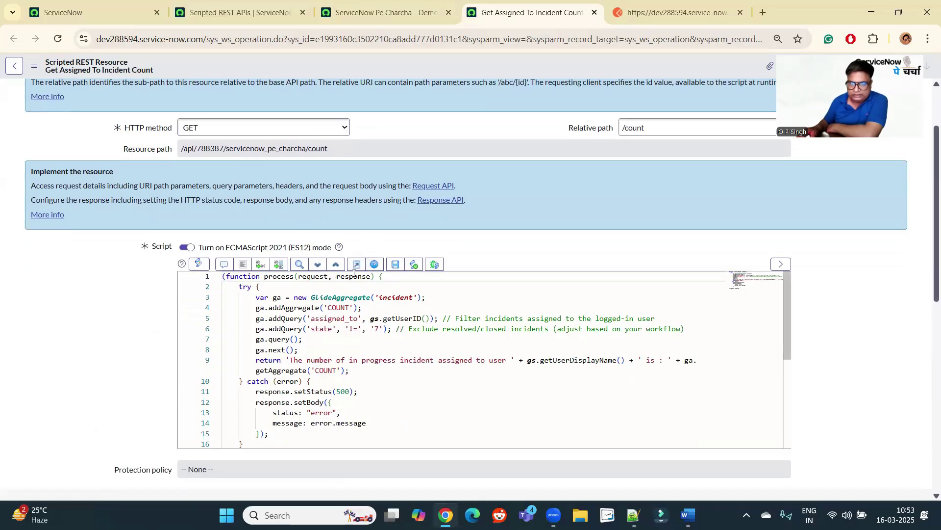
{"action": "triple_click", "coordinate": [653, 131]}
{"action": "left_click", "coordinate": [498, 144]}
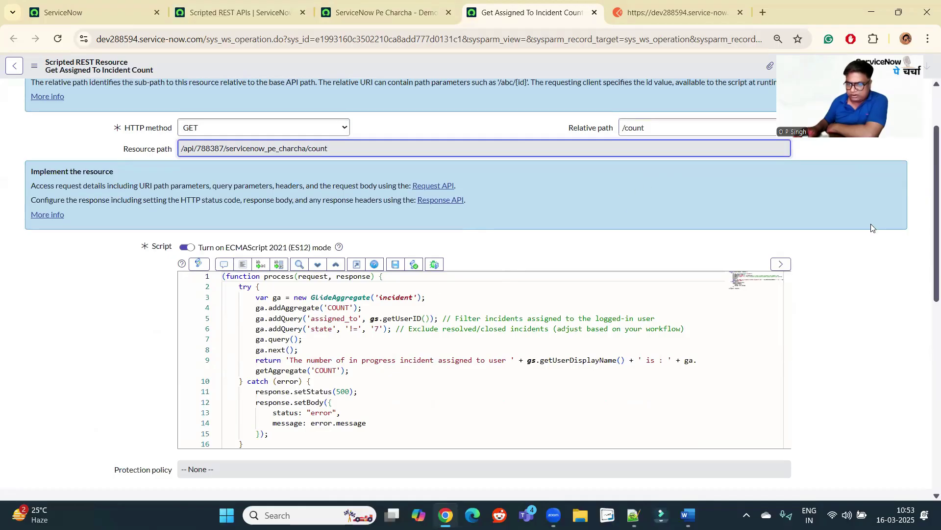
- Show the resource script editor full screen
{"action": "scroll", "coordinate": [926, 257], "scroll_direction": "up", "scroll_amount": 2}
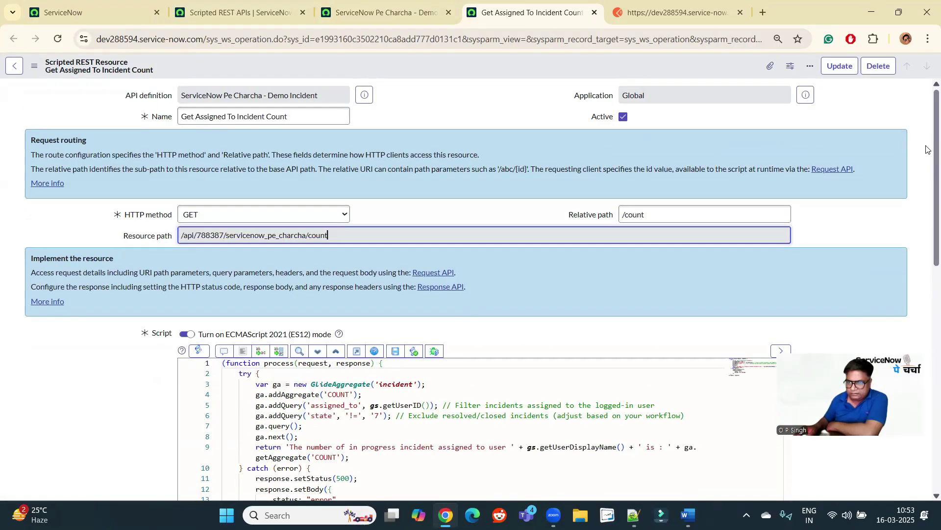
{"action": "scroll", "coordinate": [926, 257], "scroll_direction": "down", "scroll_amount": 3}
{"action": "scroll", "coordinate": [927, 257], "scroll_direction": "down", "scroll_amount": 2}
{"action": "scroll", "coordinate": [927, 257], "scroll_direction": "up", "scroll_amount": 1}
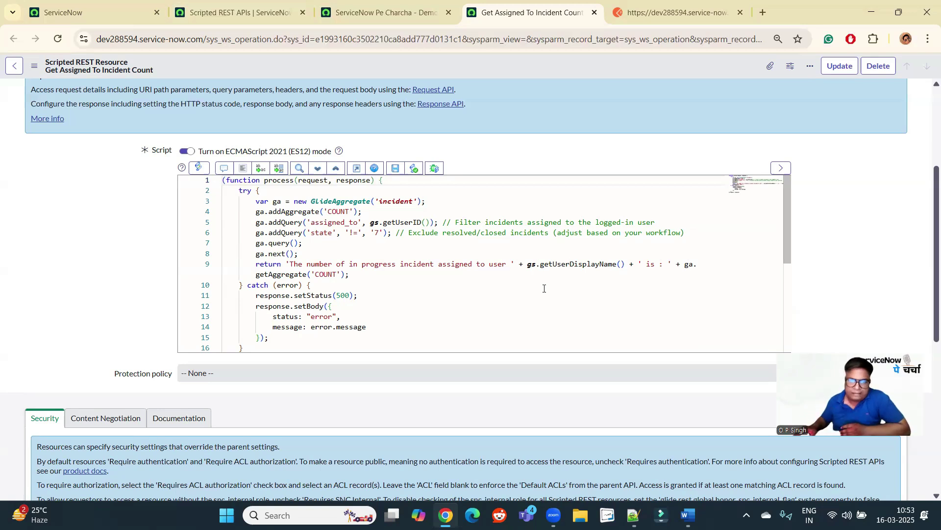
{"action": "left_click", "coordinate": [357, 168]}
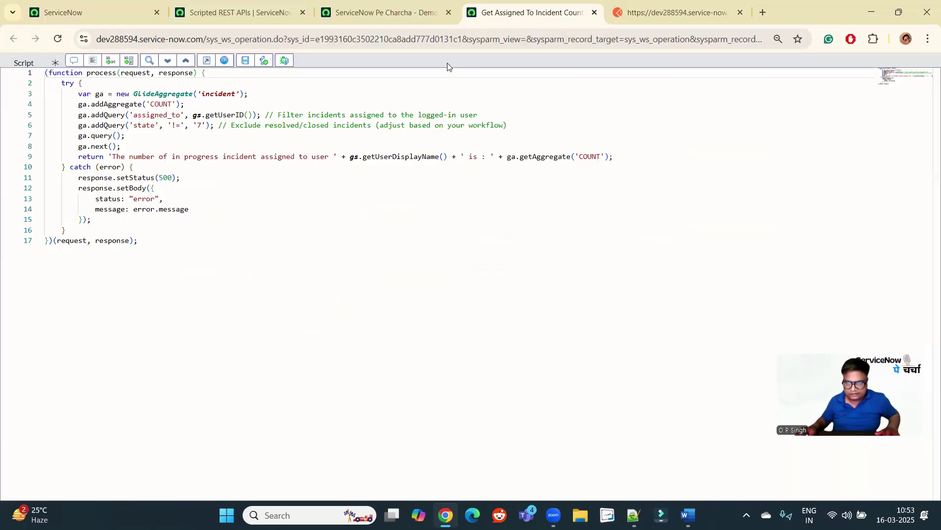
- Zoom the page to 125% and view the script full screen, checking the try block
{"action": "left_click", "coordinate": [207, 60]}
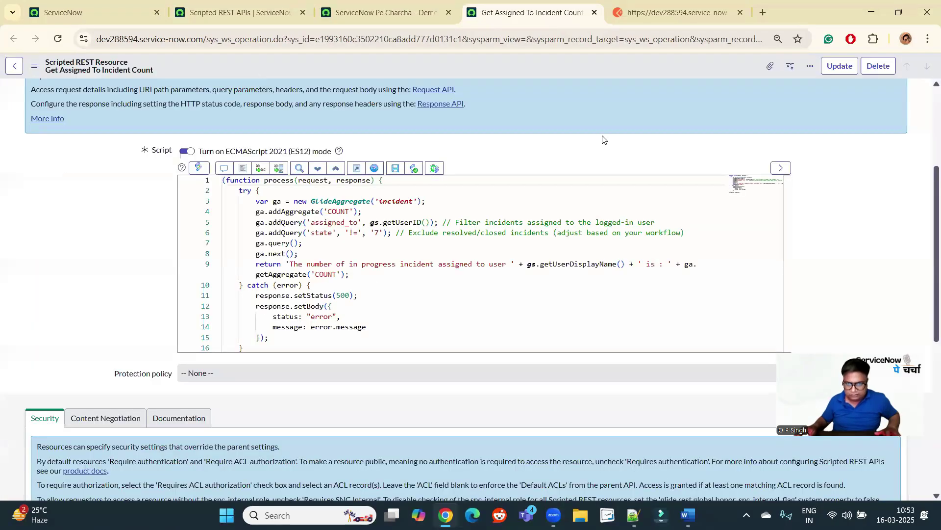
{"action": "key", "text": "ctrl+plus"}
{"action": "key", "text": "ctrl+plus"}
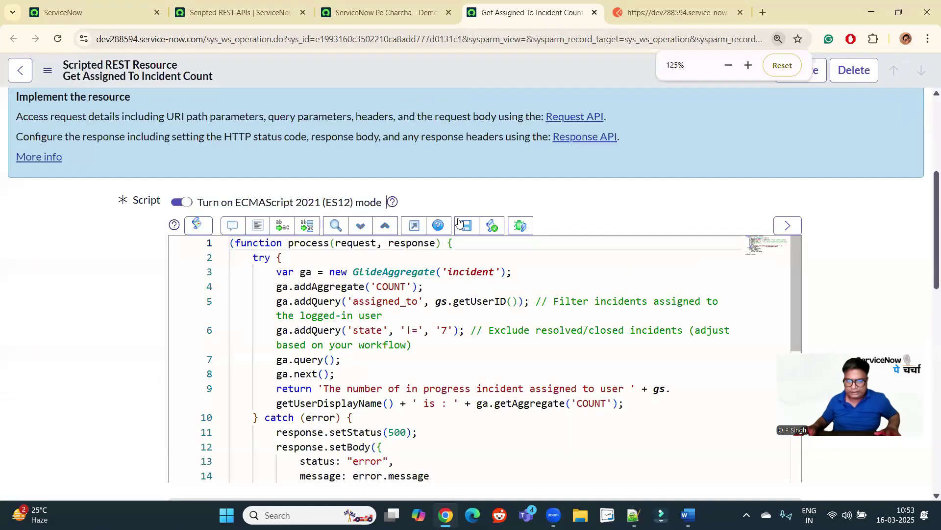
{"action": "left_click", "coordinate": [417, 224]}
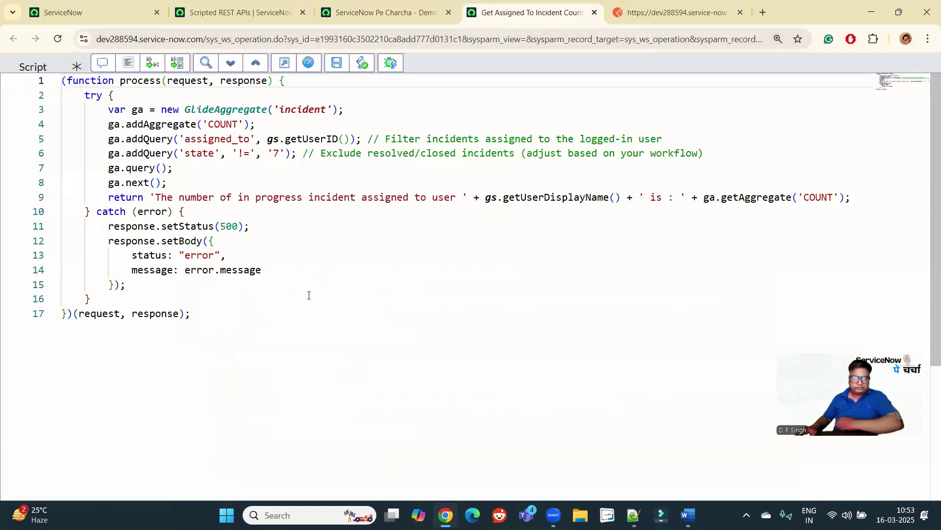
{"action": "left_click", "coordinate": [86, 96]}
{"action": "left_click", "coordinate": [126, 92]}
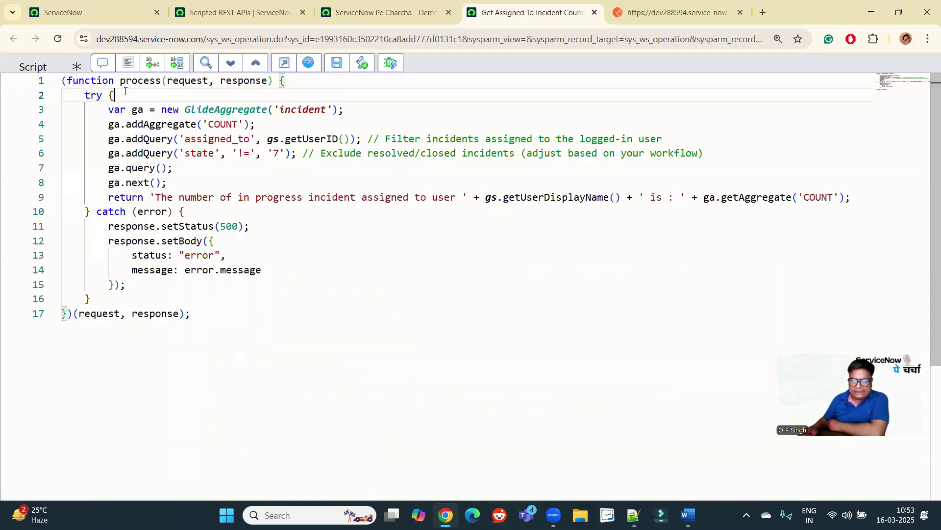
- Examine the COUNT aggregate and the return message, then exit full screen and return to Postman
{"action": "double_click", "coordinate": [227, 124]}
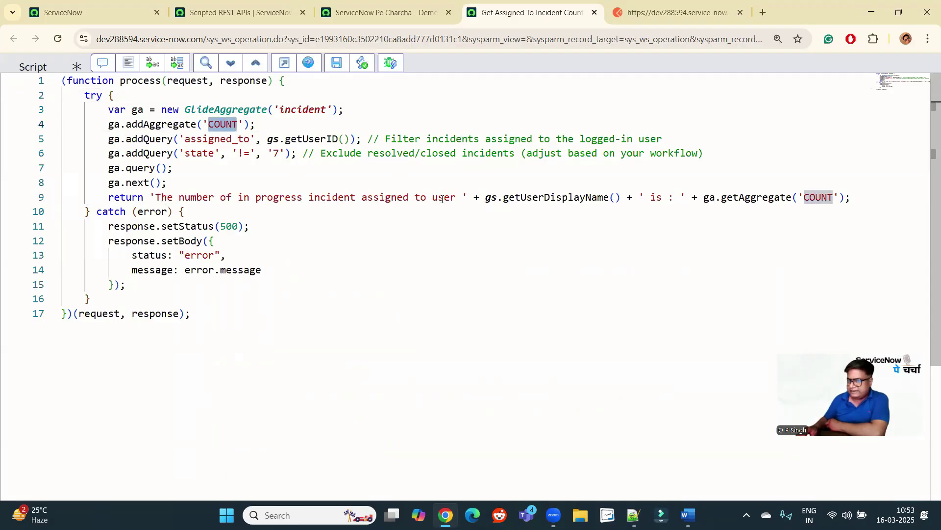
{"action": "left_click_drag", "start_coordinate": [457, 199], "coordinate": [156, 201]}
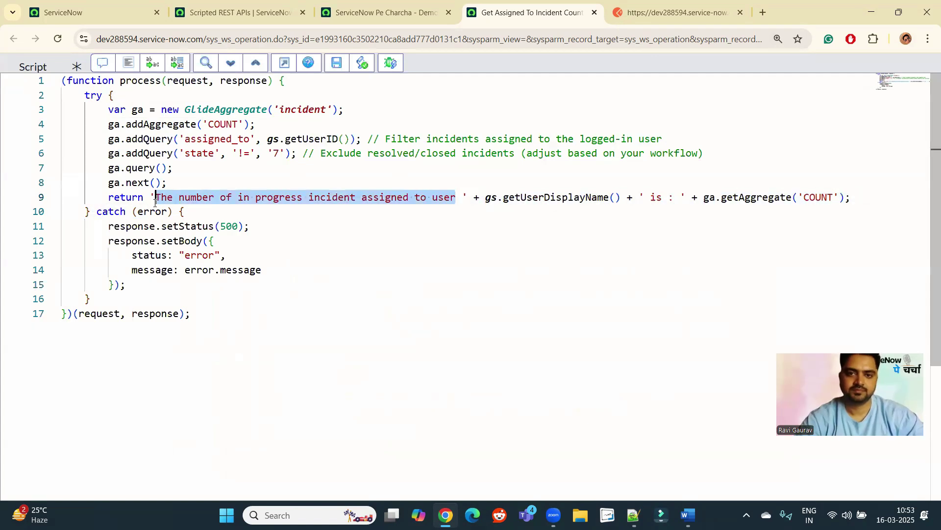
{"action": "triple_click", "coordinate": [363, 198]}
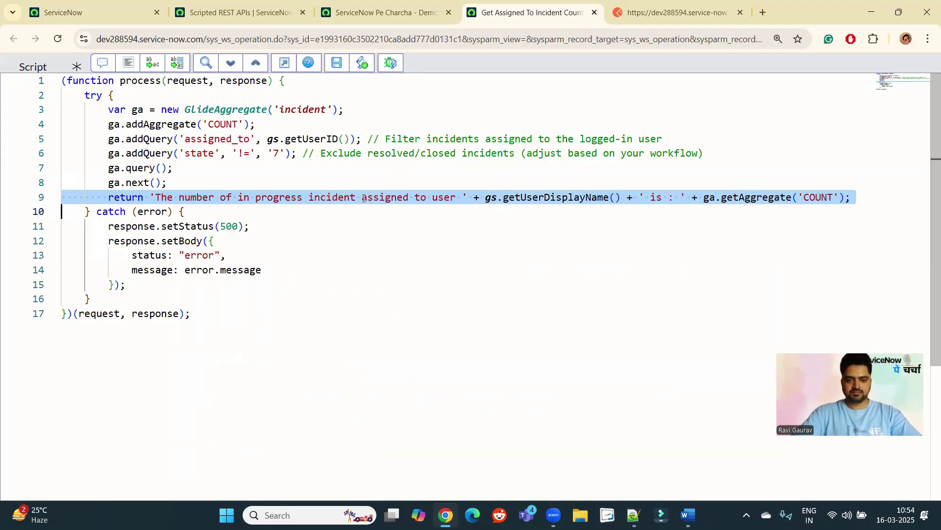
{"action": "left_click", "coordinate": [108, 112]}
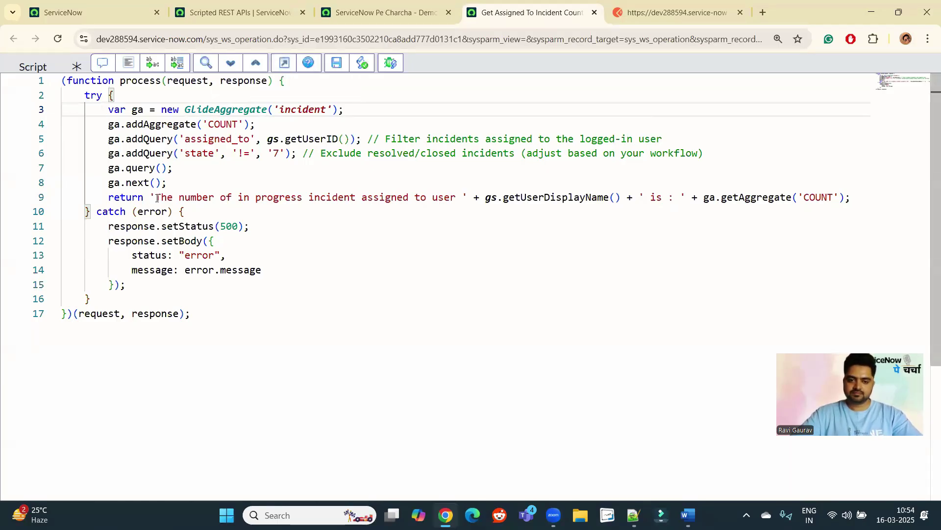
{"action": "left_click_drag", "start_coordinate": [152, 198], "coordinate": [615, 201]}
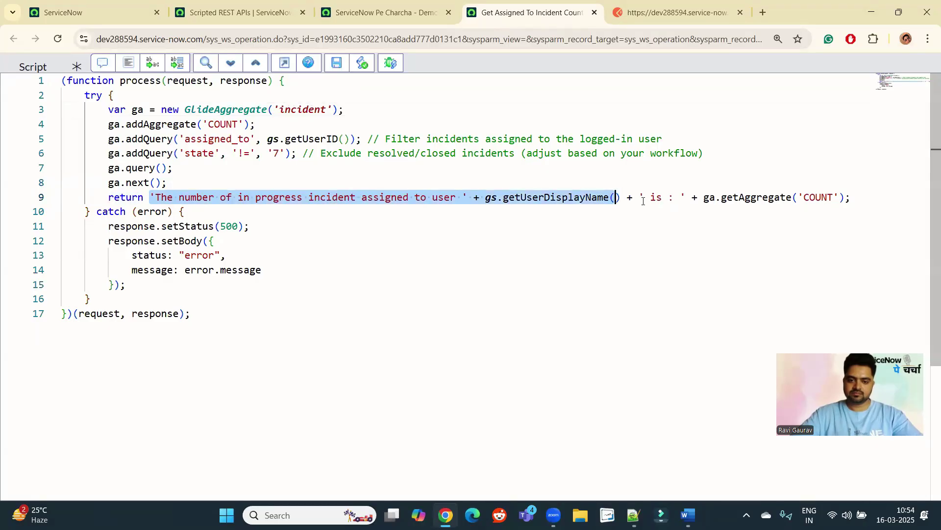
{"action": "left_click_drag", "start_coordinate": [845, 197], "coordinate": [109, 197]}
{"action": "left_click", "coordinate": [284, 62]}
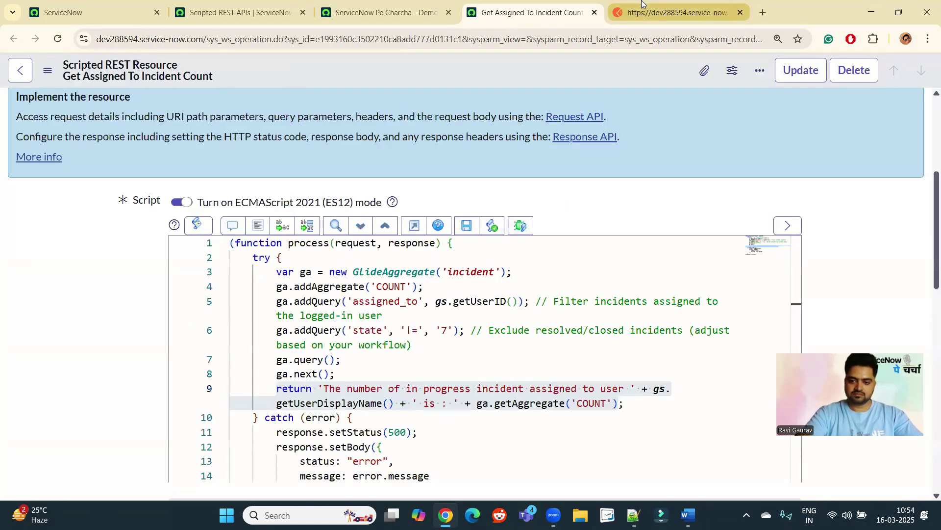
{"action": "left_click", "coordinate": [676, 12]}
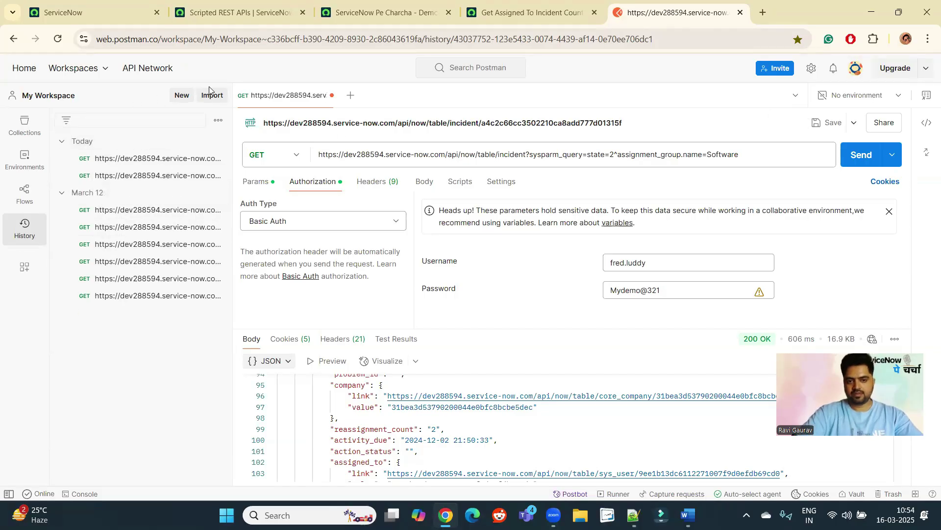
- Create a new HTTP GET request targeting the dev288594 instance URL ending /api/788387/servicenow_pe_charcha/count
{"action": "left_click", "coordinate": [182, 96]}
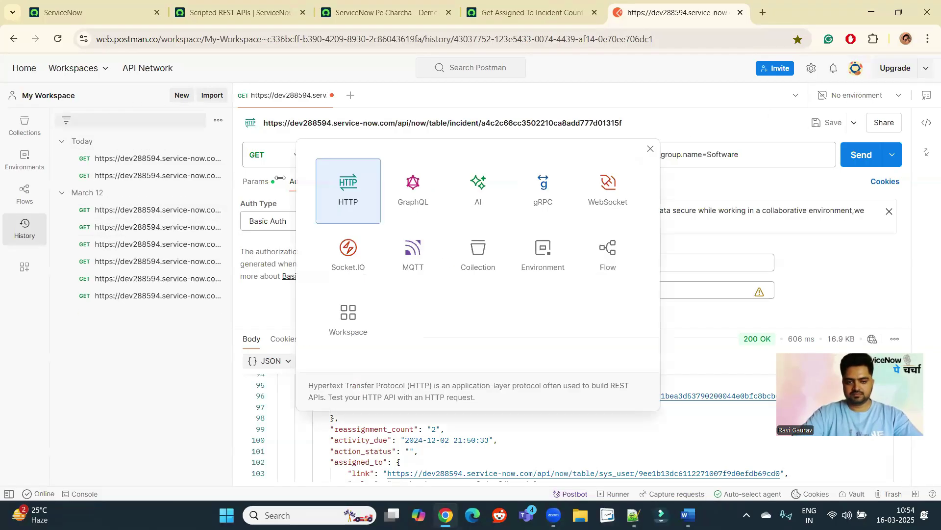
{"action": "left_click", "coordinate": [360, 194]}
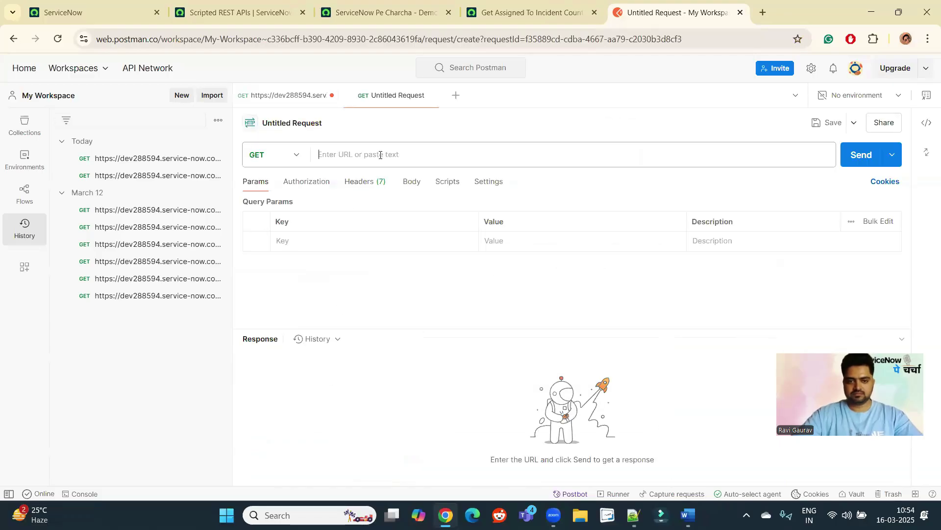
{"action": "left_click", "coordinate": [524, 10]}
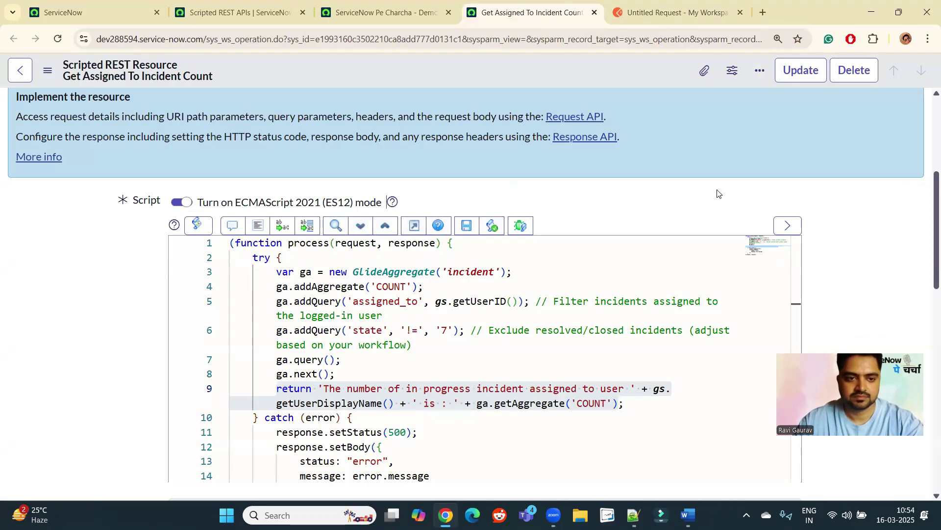
{"action": "scroll", "coordinate": [716, 212], "scroll_direction": "up", "scroll_amount": 5}
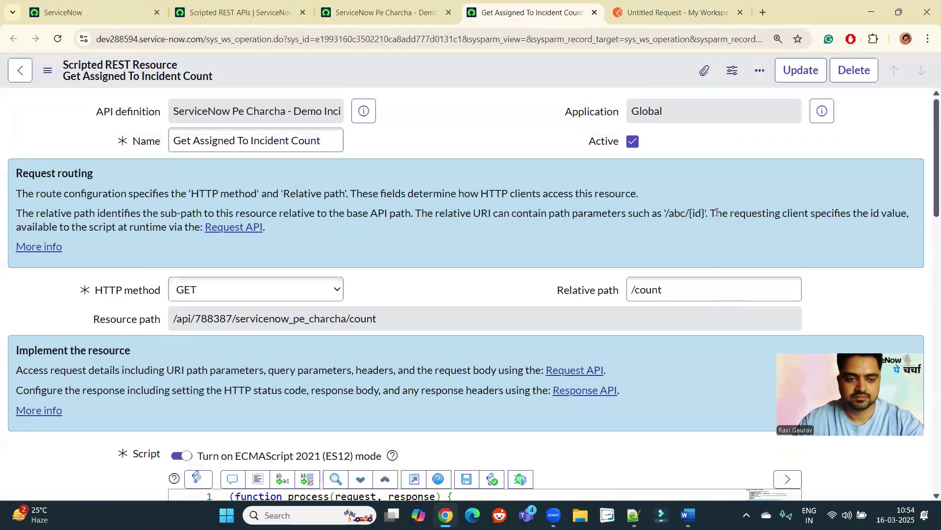
{"action": "triple_click", "coordinate": [384, 320]}
{"action": "key", "text": "ctrl+c"}
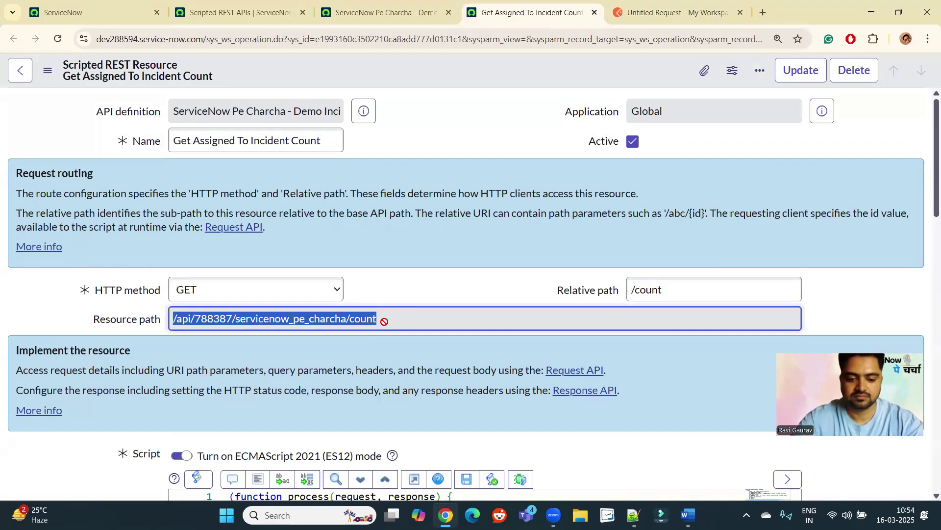
{"action": "key", "text": "ctrl+Tab"}
{"action": "key", "text": "ctrl+v"}
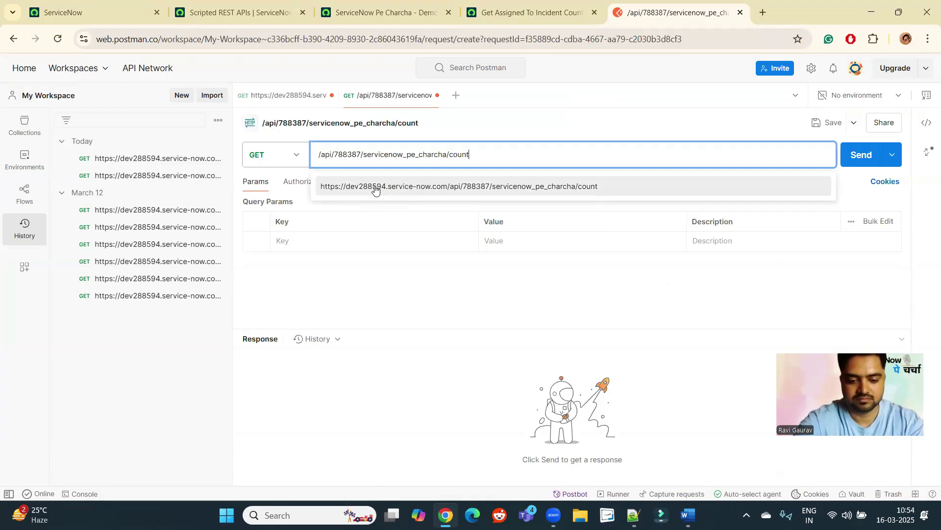
{"action": "left_click", "coordinate": [360, 185]}
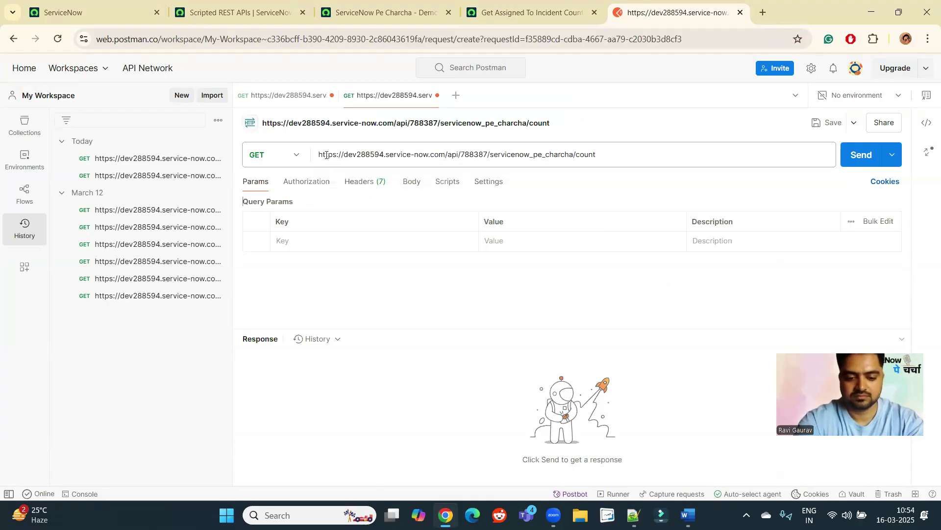
{"action": "left_click_drag", "start_coordinate": [320, 154], "coordinate": [672, 147]}
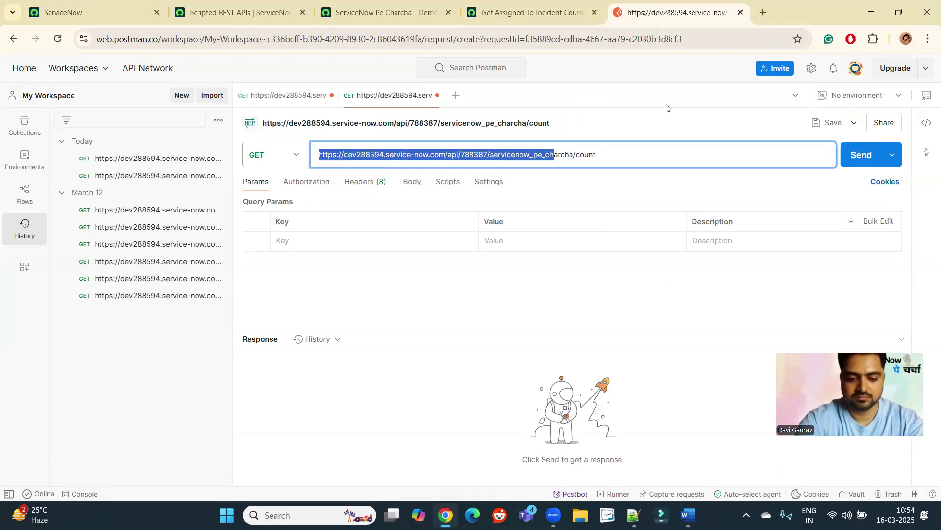
- Send the /count request, getting 401, and set its Authorization type to Basic Auth
{"action": "key", "text": "shift+Tab"}
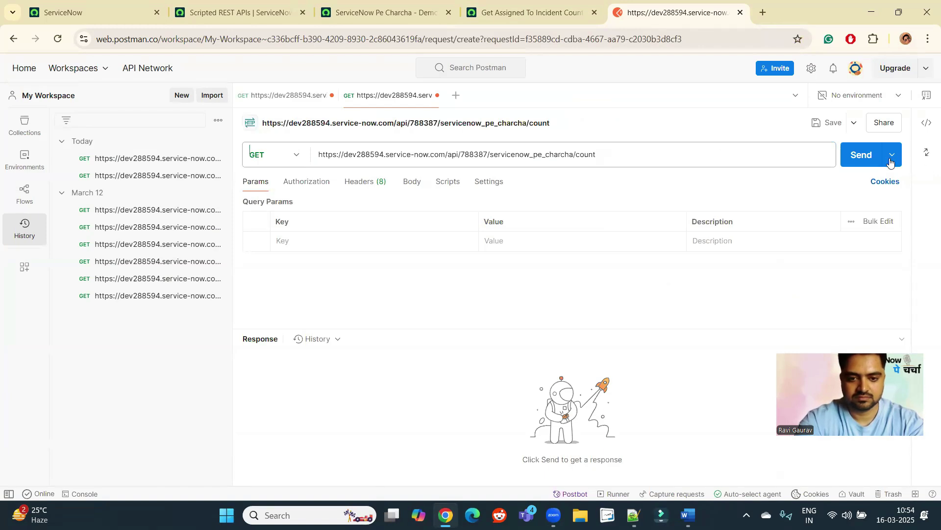
{"action": "left_click", "coordinate": [860, 161]}
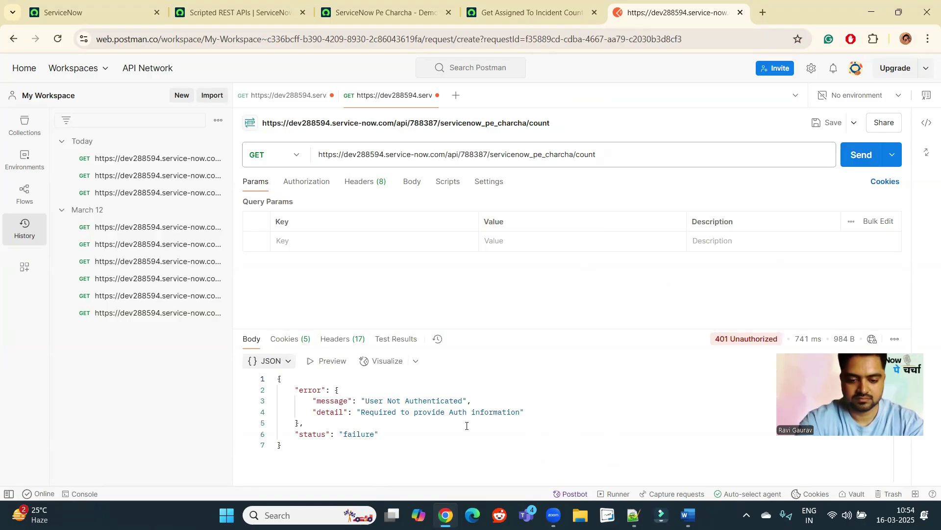
{"action": "left_click", "coordinate": [312, 185]}
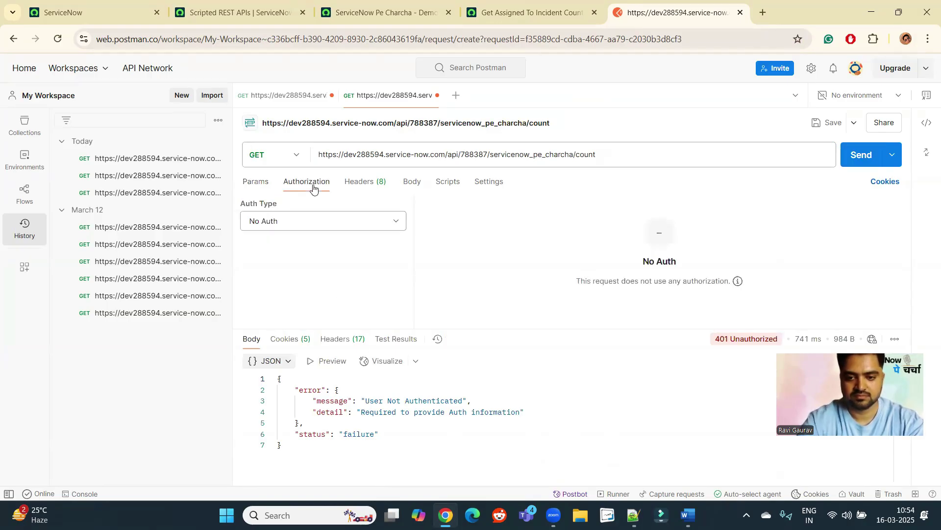
{"action": "left_click", "coordinate": [326, 227]}
{"action": "left_click", "coordinate": [293, 265]}
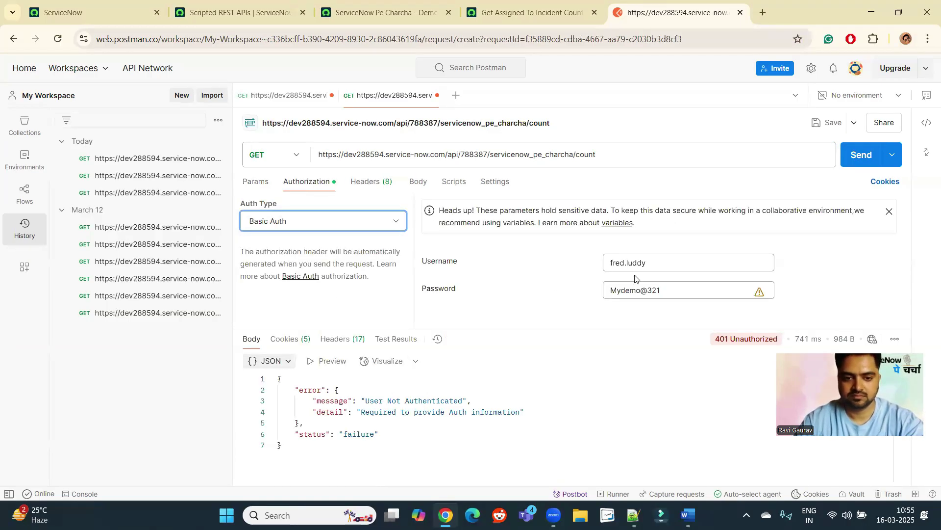
- Resend with the saved credentials, getting 200 OK with an in-progress incident count of 3
{"action": "left_click", "coordinate": [543, 287]}
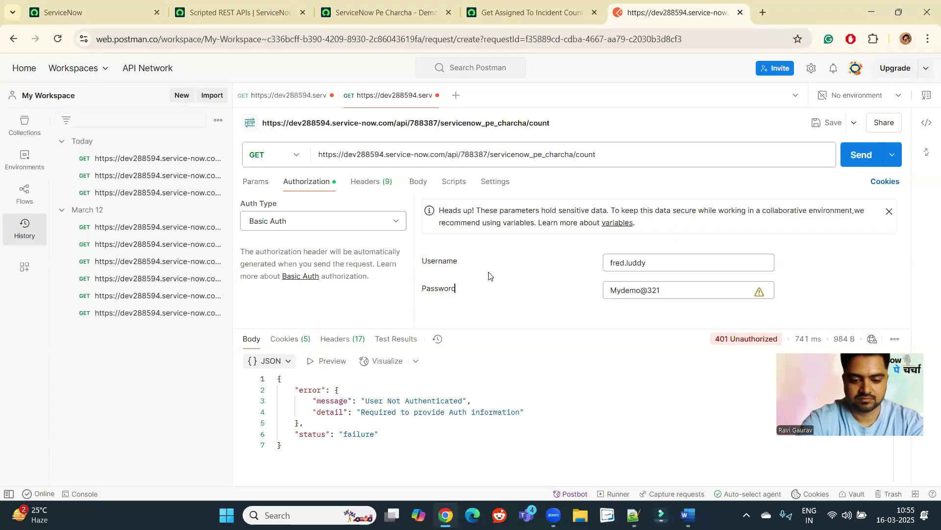
{"action": "left_click", "coordinate": [859, 155]}
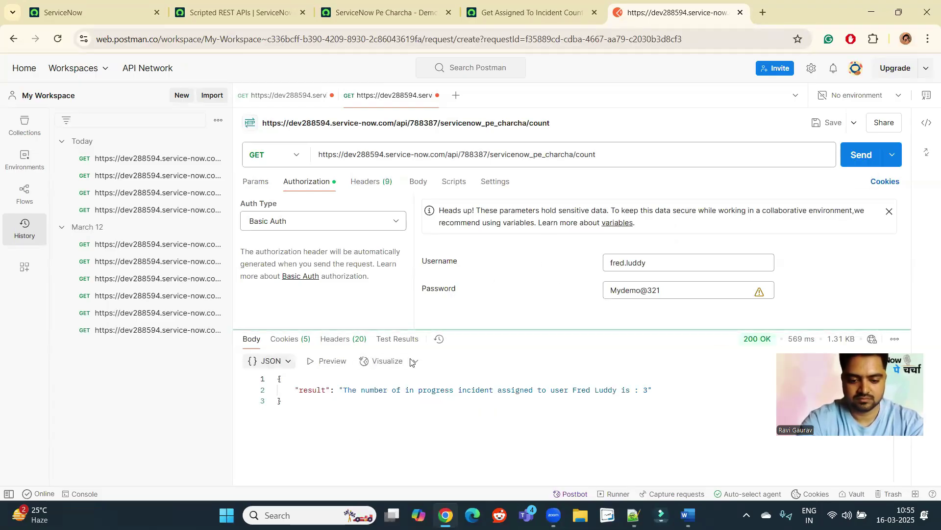
{"action": "left_click_drag", "start_coordinate": [346, 392], "coordinate": [511, 383]}
{"action": "left_click_drag", "start_coordinate": [683, 377], "coordinate": [654, 390]}
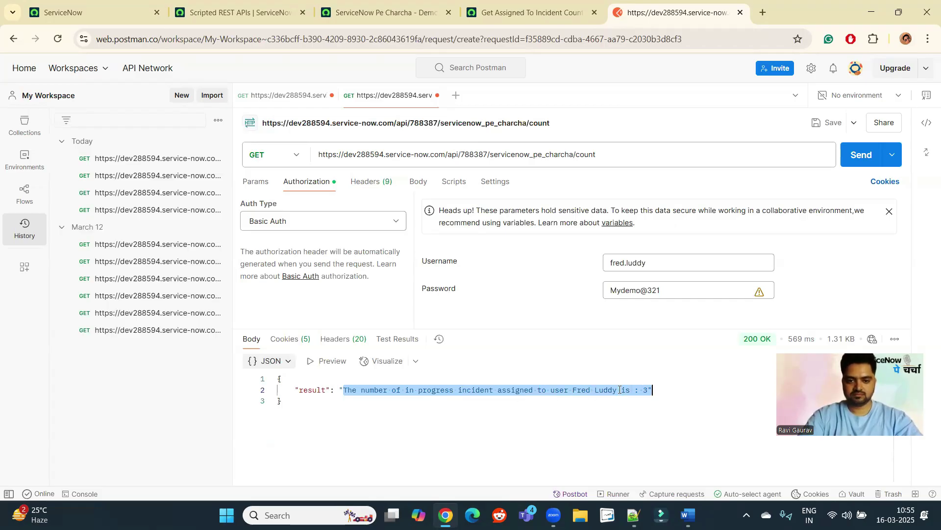
{"action": "left_click", "coordinate": [651, 390]}
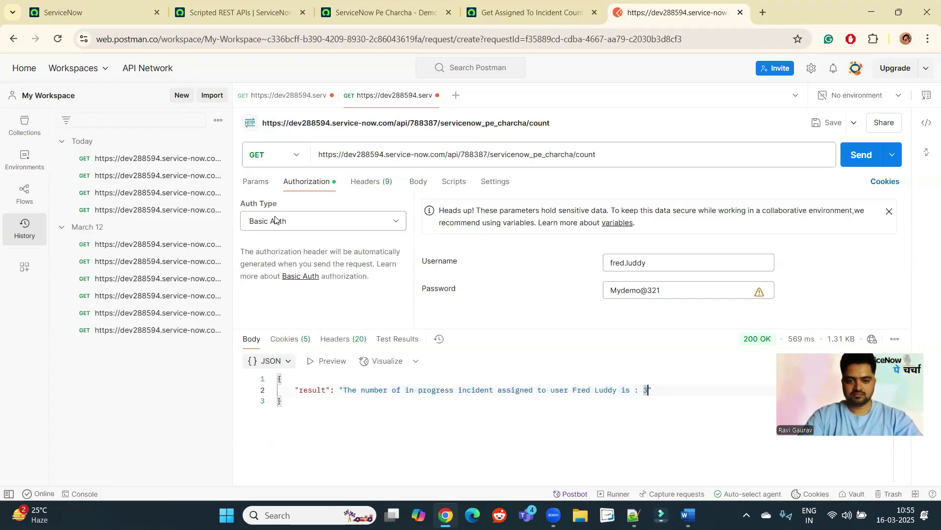
- Filter the navigator for 'incident' and open the Incident > Open list in a new tab
{"action": "left_click", "coordinate": [107, 14]}
{"action": "left_click", "coordinate": [90, 116]}
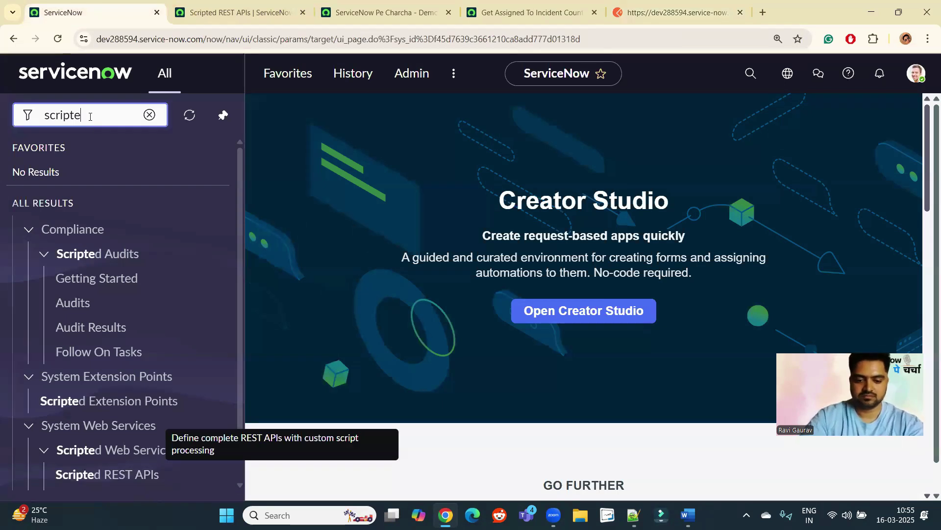
{"action": "key", "text": "ctrl+a"}
{"action": "key", "text": "BackSpace"}
{"action": "type", "text": "incident"}
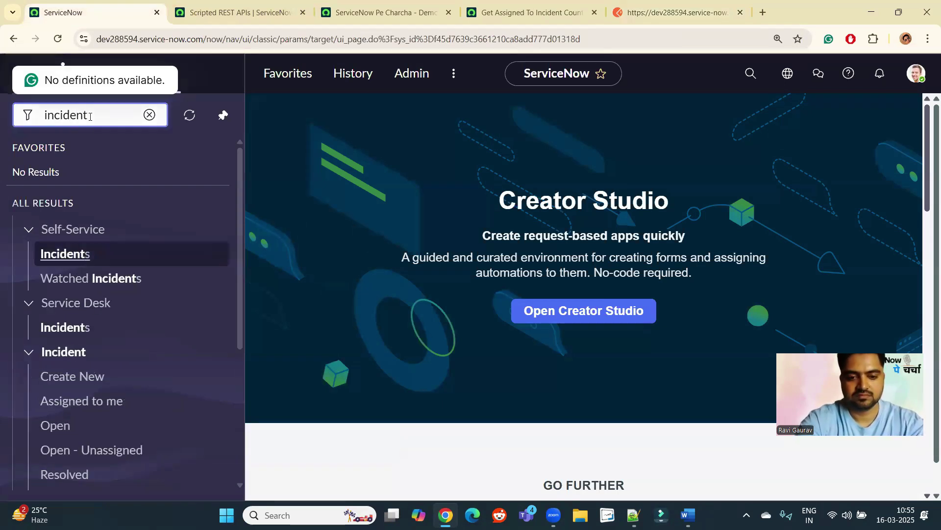
{"action": "middle_click", "coordinate": [43, 426]}
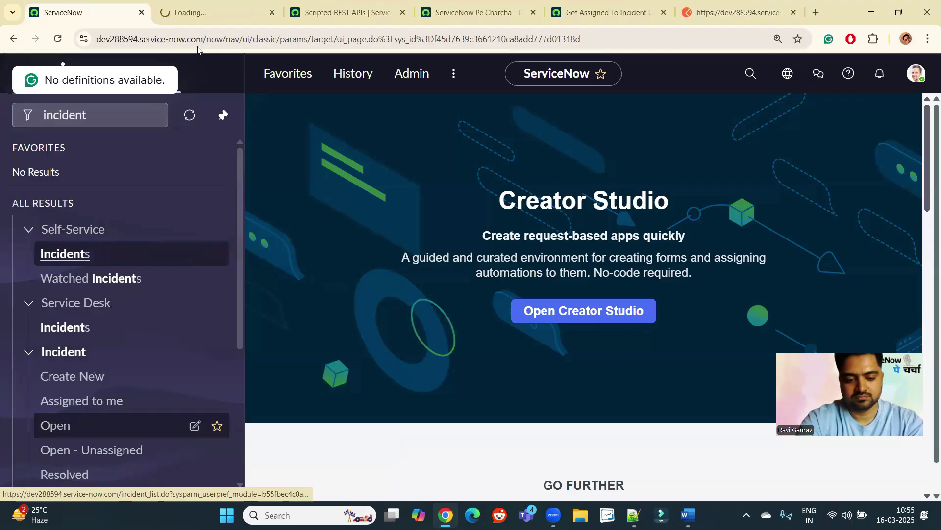
{"action": "left_click", "coordinate": [198, 13]}
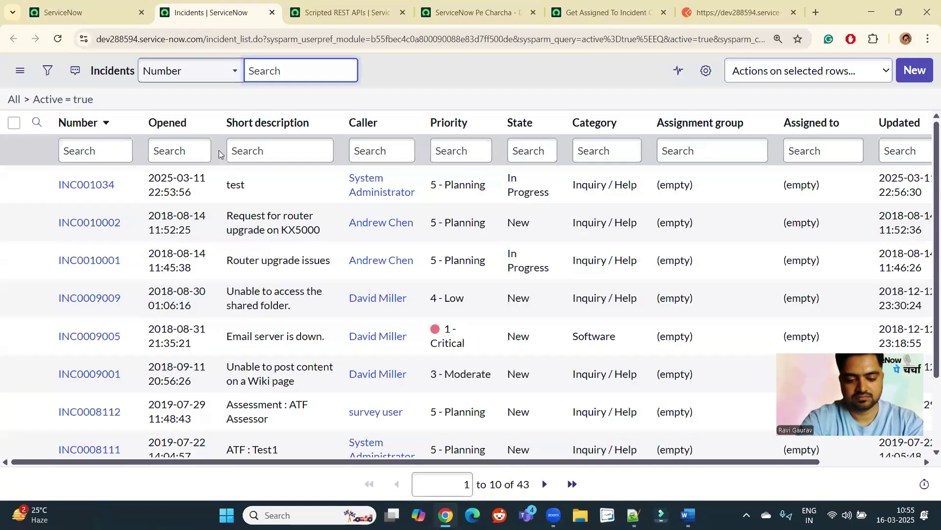
- Filter out unassigned incidents, then show only one user's incidents, leaving 3 records
{"action": "right_click", "coordinate": [838, 179]}
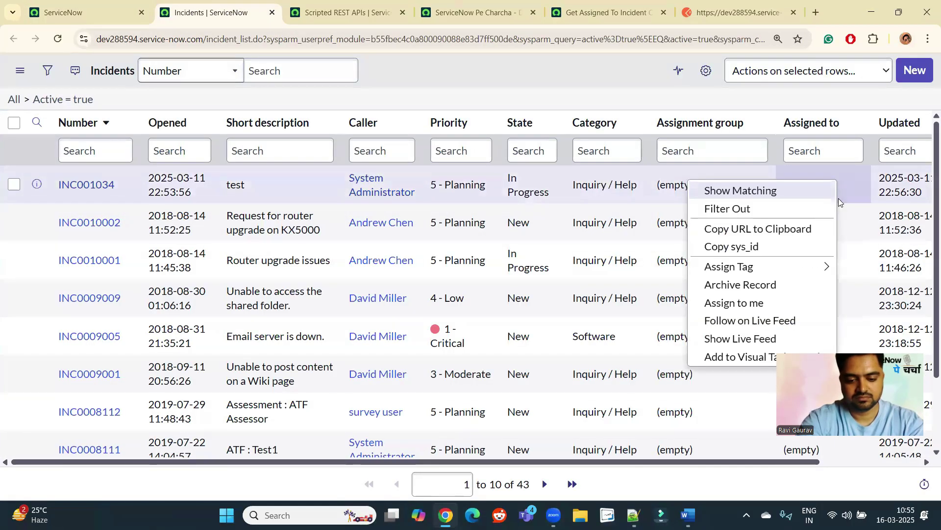
{"action": "left_click", "coordinate": [768, 210]}
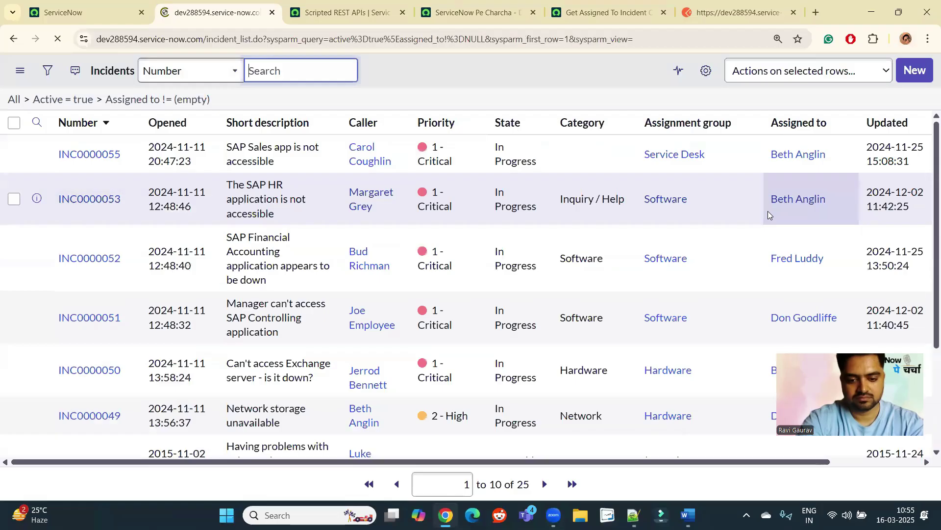
{"action": "scroll", "coordinate": [778, 240], "scroll_direction": "down", "scroll_amount": 3}
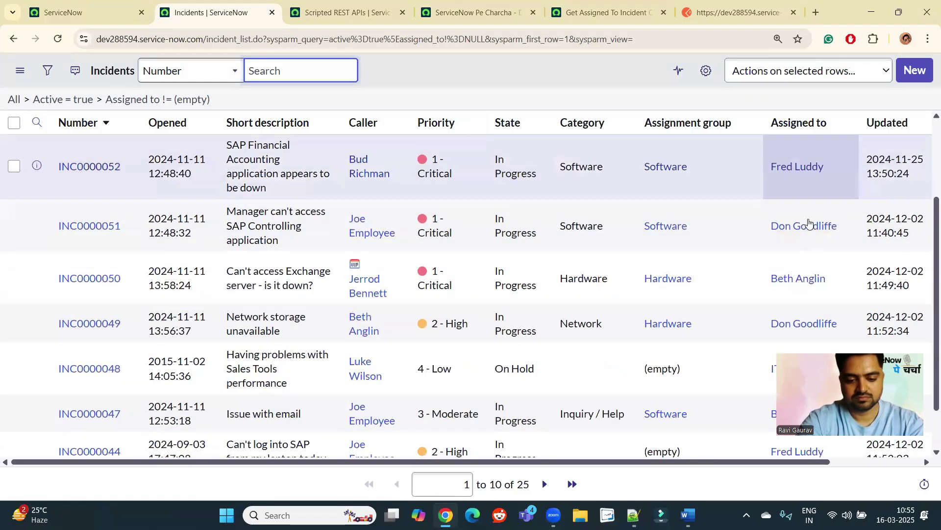
{"action": "right_click", "coordinate": [816, 185]}
{"action": "left_click", "coordinate": [750, 192]}
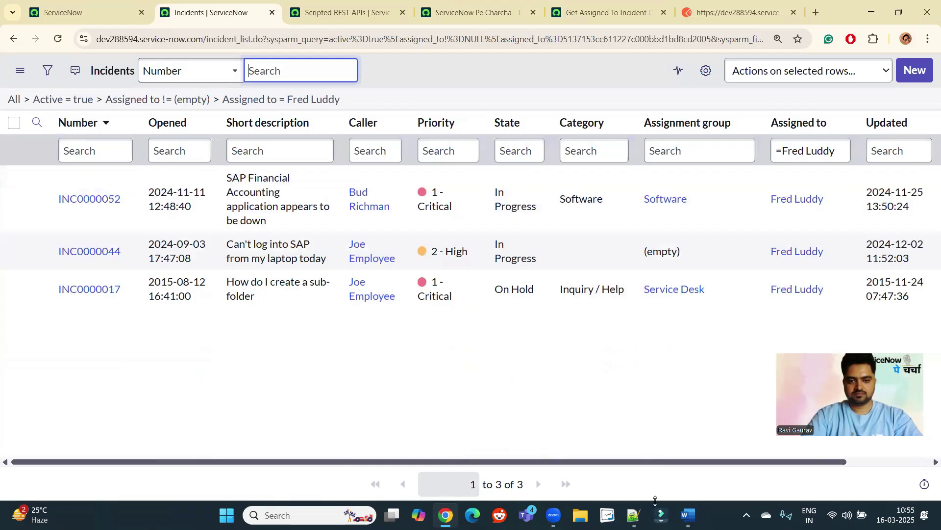
- Copy the second user's username from the saved test credentials notes
{"action": "left_click", "coordinate": [633, 515]}
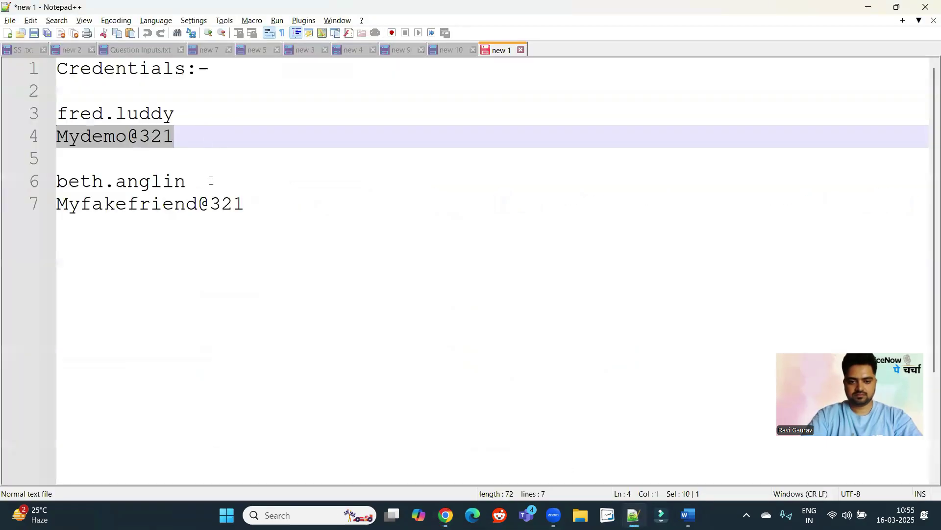
{"action": "left_click_drag", "start_coordinate": [204, 187], "coordinate": [38, 172]}
{"action": "key", "text": "ctrl+c"}
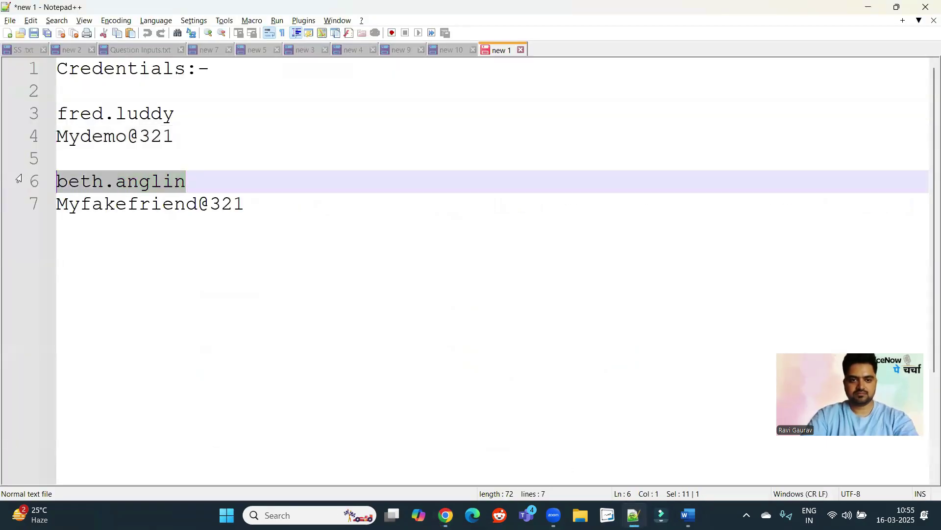
{"action": "key", "text": "alt+Tab"}
- Resend the /count request with the second user's Basic Auth username, returning 5 in-progress incidents
{"action": "left_click", "coordinate": [608, 12]}
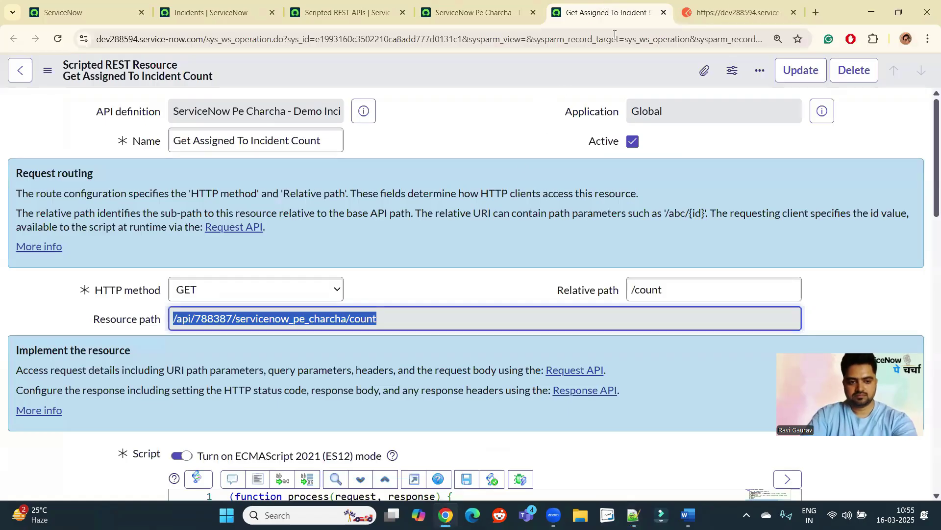
{"action": "left_click", "coordinate": [738, 13]}
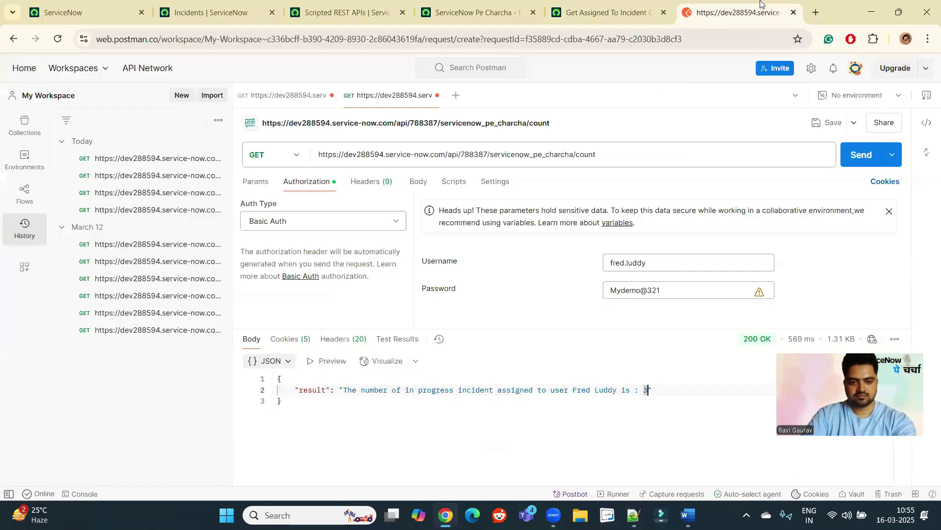
{"action": "double_click", "coordinate": [661, 261]}
{"action": "key", "text": "ctrl+v"}
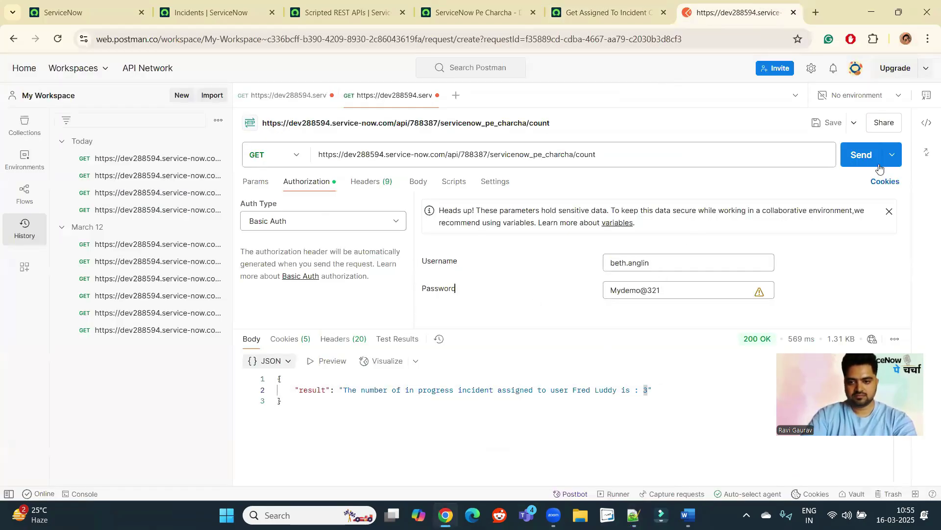
{"action": "left_click", "coordinate": [863, 155]}
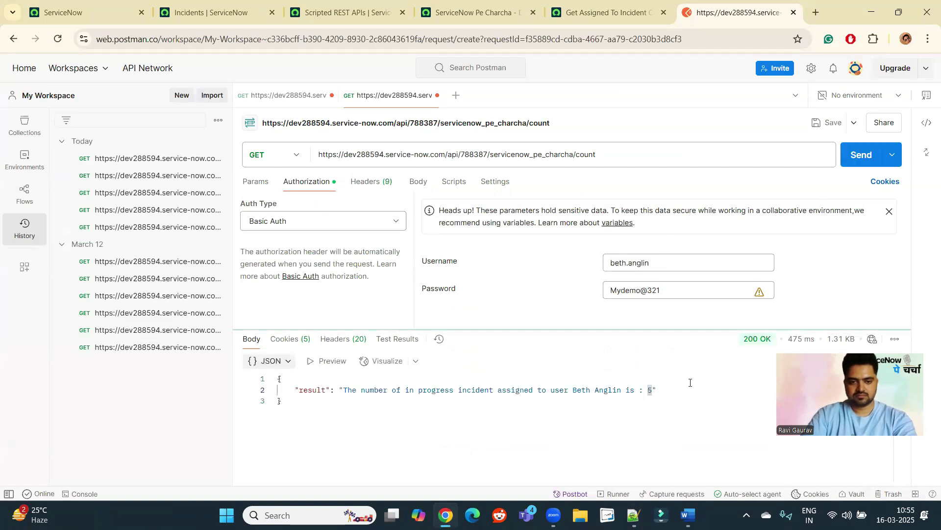
- Replace the first user's Assigned to filter with Show Matching on the second user, listing five incidents
{"action": "left_click", "coordinate": [213, 12]}
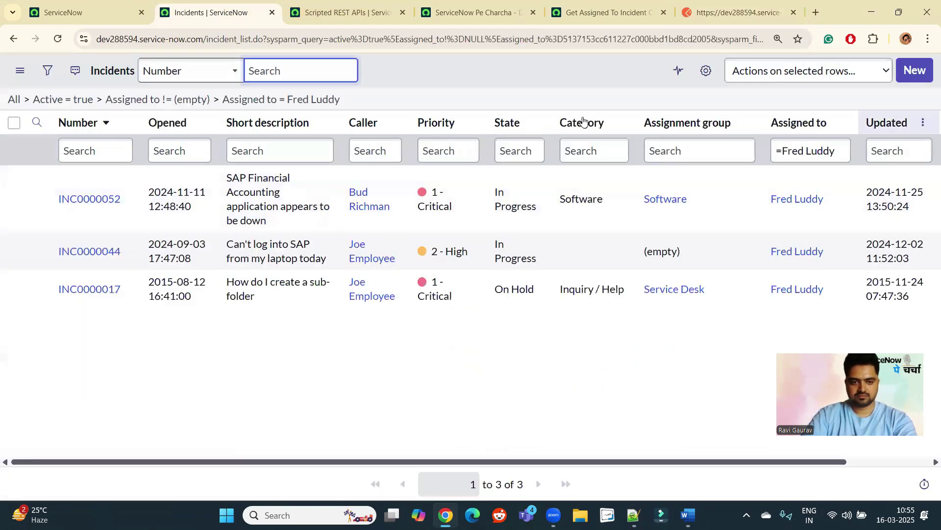
{"action": "left_click", "coordinate": [216, 104]}
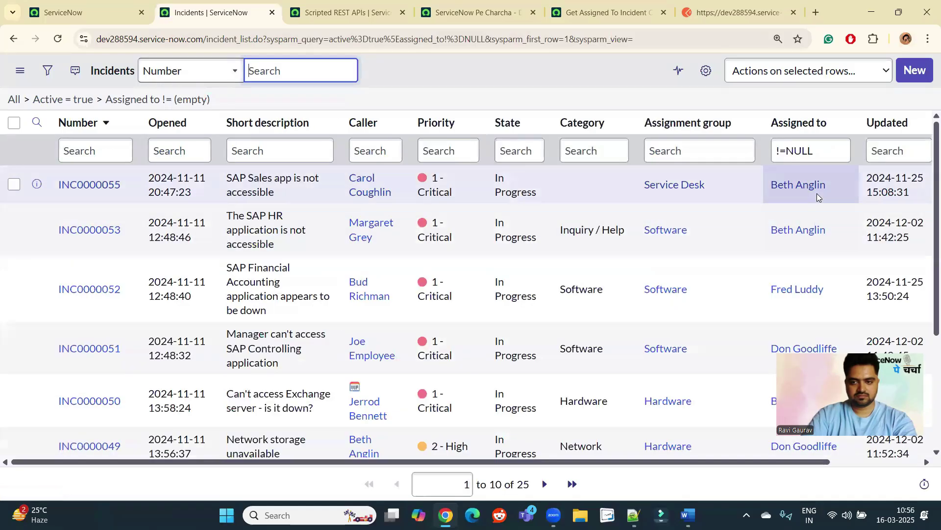
{"action": "right_click", "coordinate": [817, 194]}
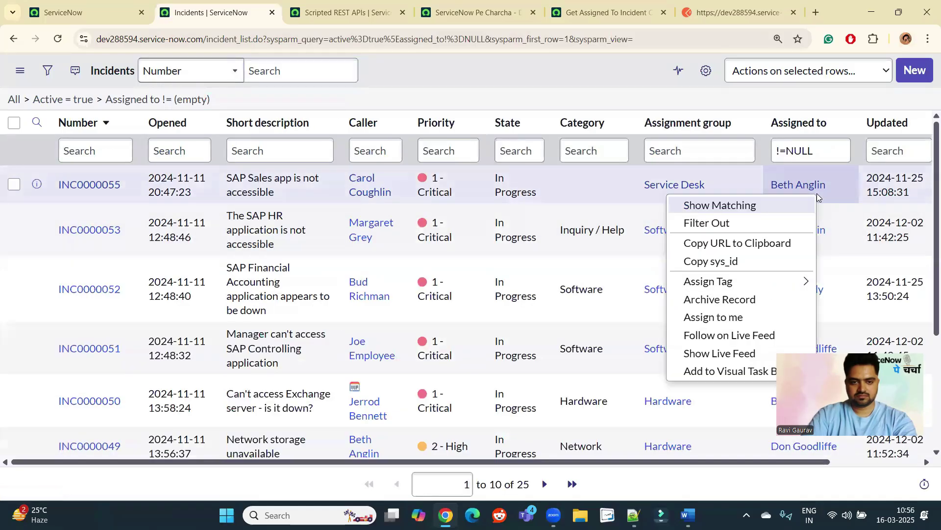
{"action": "left_click", "coordinate": [775, 208]}
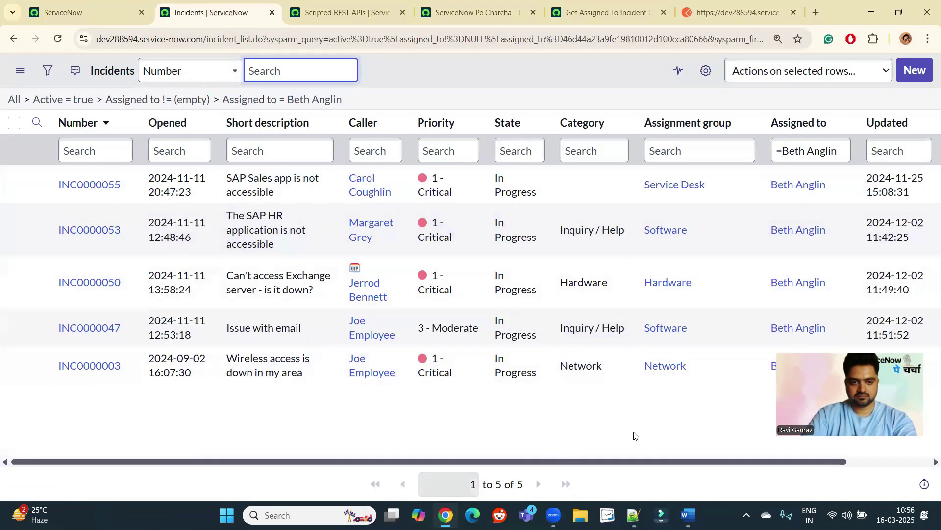
{"action": "left_click", "coordinate": [610, 13]}
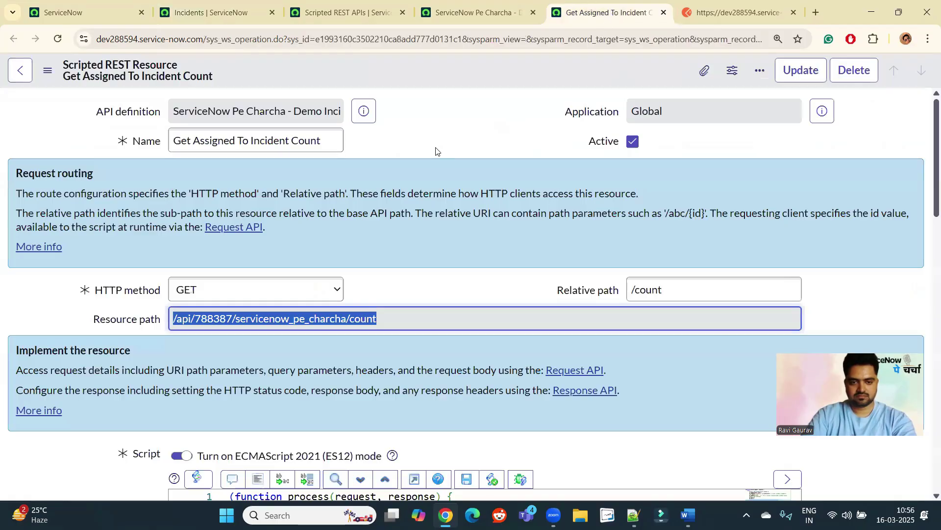
{"action": "left_click", "coordinate": [737, 5]}
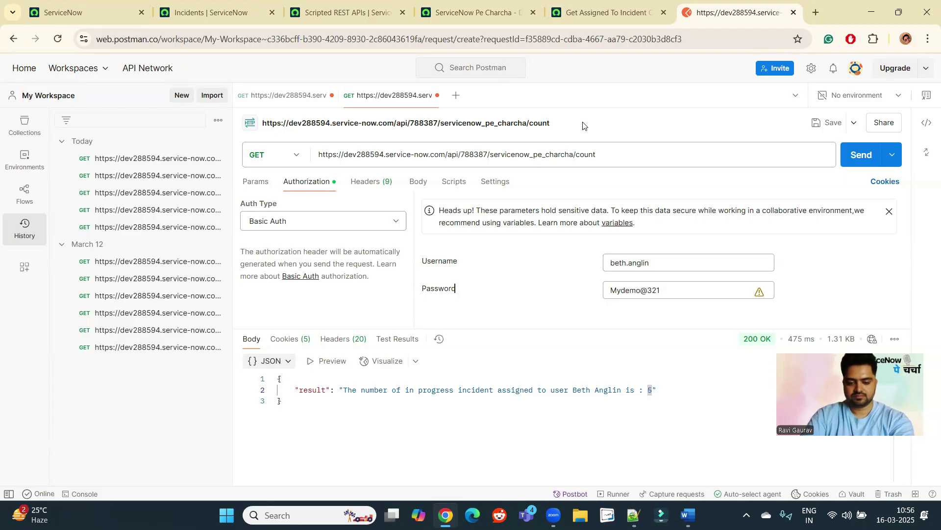
{"action": "left_click", "coordinate": [587, 4]}
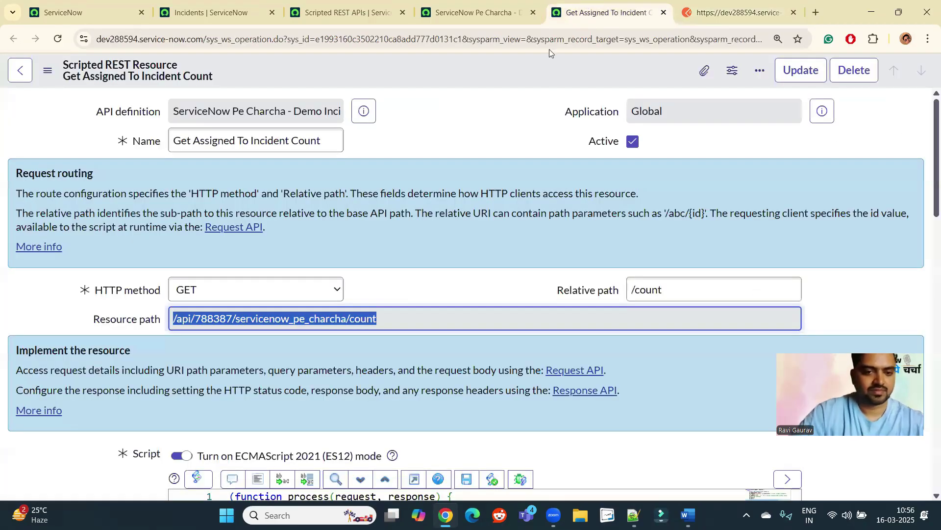
{"action": "left_click", "coordinate": [510, 114]}
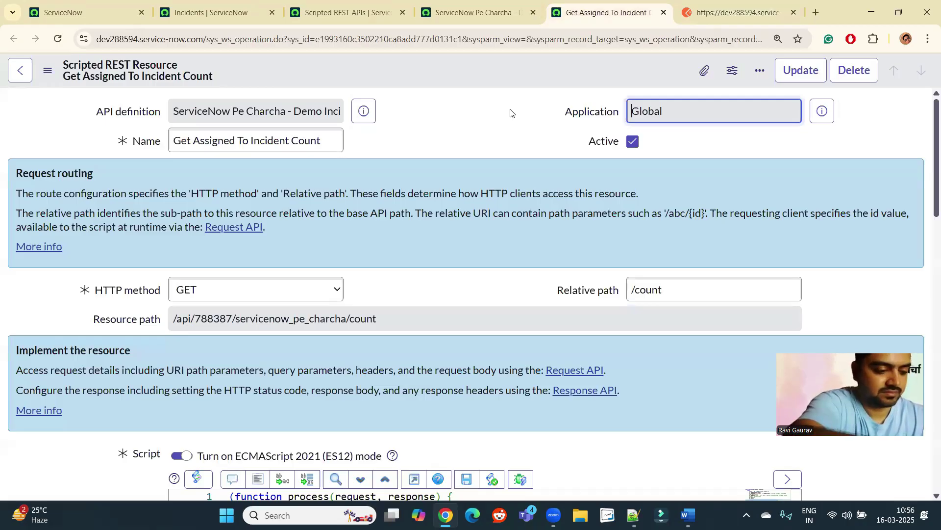
{"action": "scroll", "coordinate": [439, 252], "scroll_direction": "down", "scroll_amount": 6}
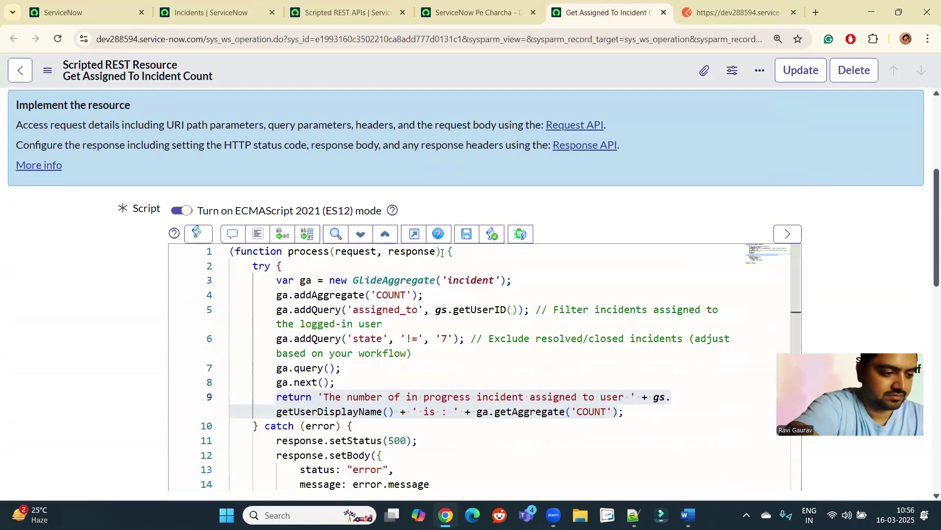
{"action": "scroll", "coordinate": [271, 333], "scroll_direction": "down", "scroll_amount": 1}
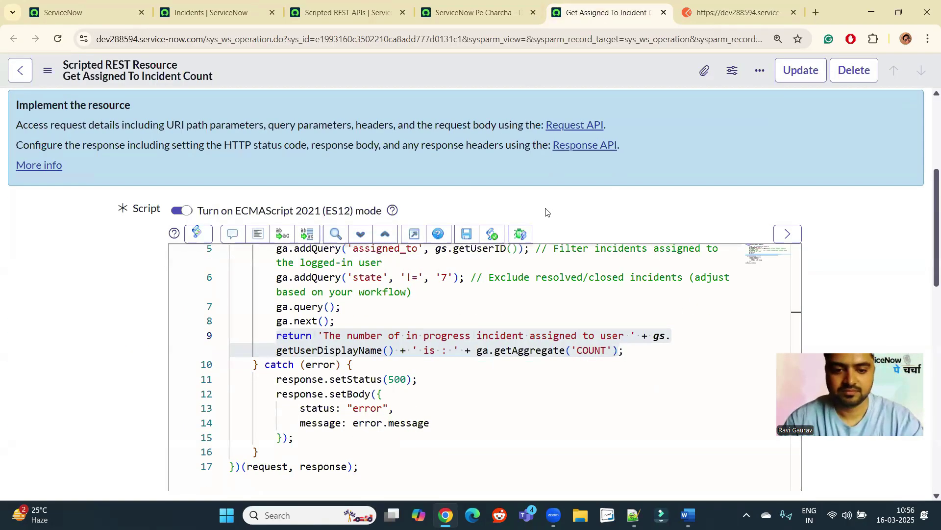
{"action": "scroll", "coordinate": [796, 313], "scroll_direction": "up", "scroll_amount": 2}
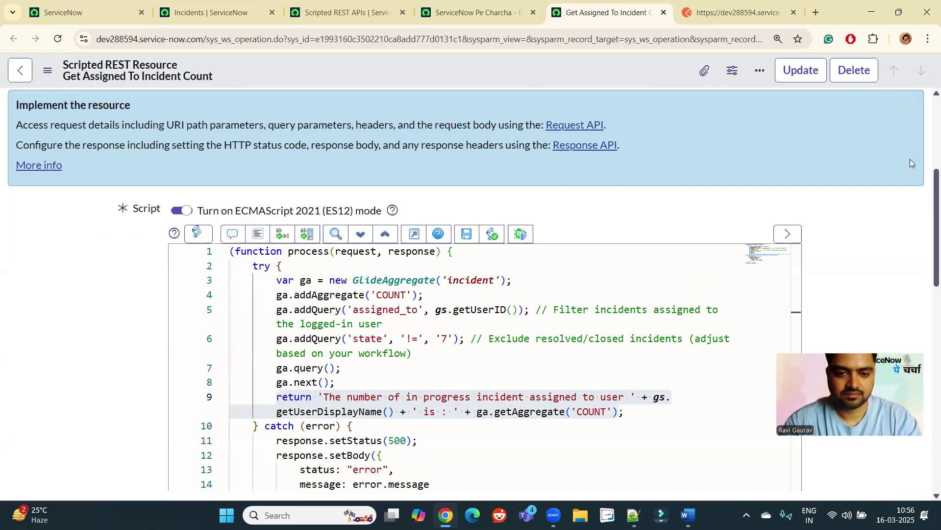
{"action": "scroll", "coordinate": [929, 206], "scroll_direction": "down", "scroll_amount": 2}
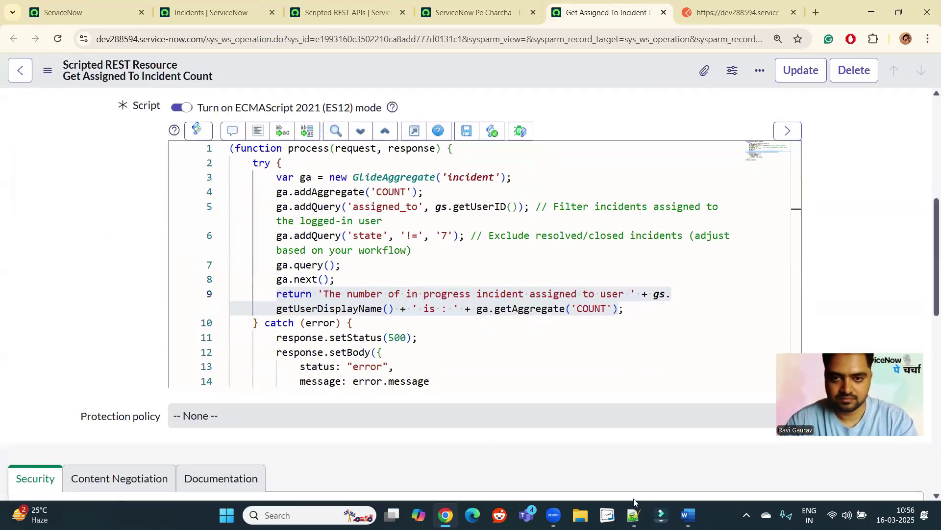